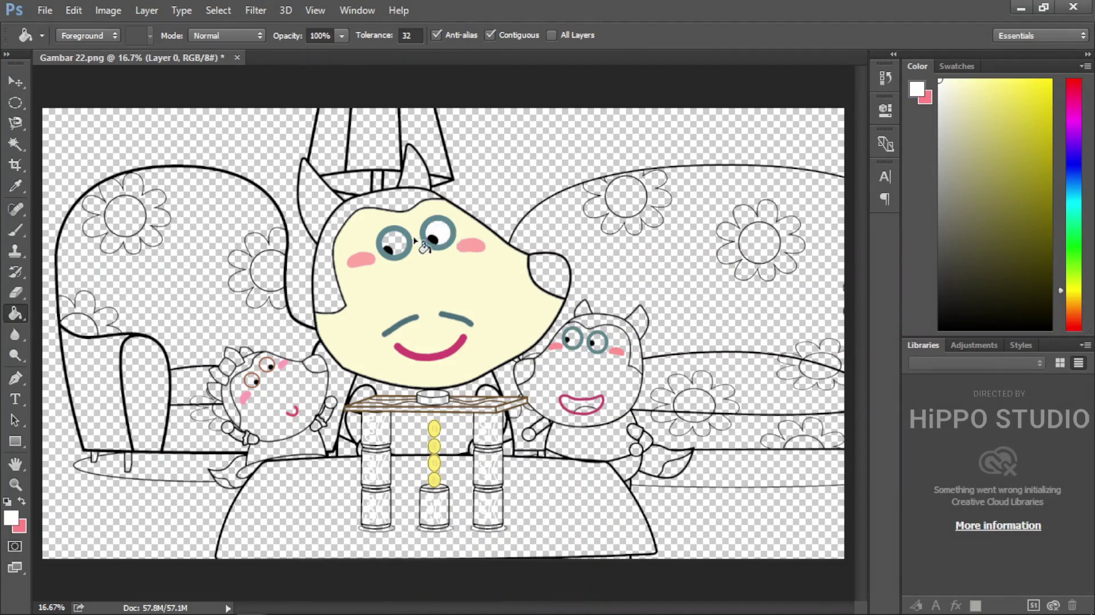
Fill the large wolf's unfilled eye with white and its nose with dark brown
{"action": "key", "text": "i"}
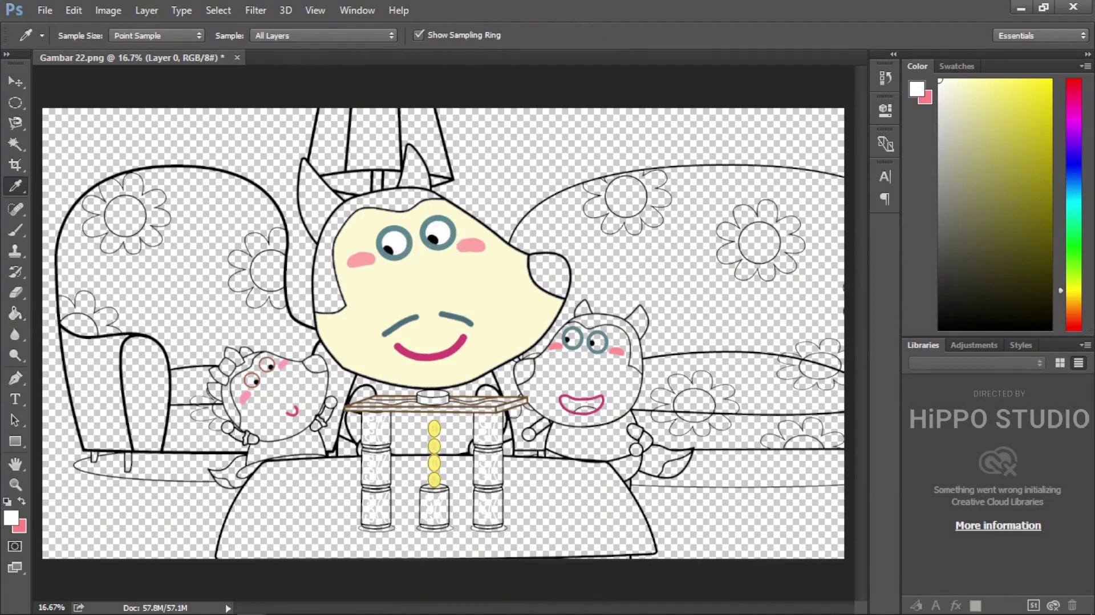
{"action": "key", "text": "g"}
{"action": "left_click", "coordinate": [552, 275]}
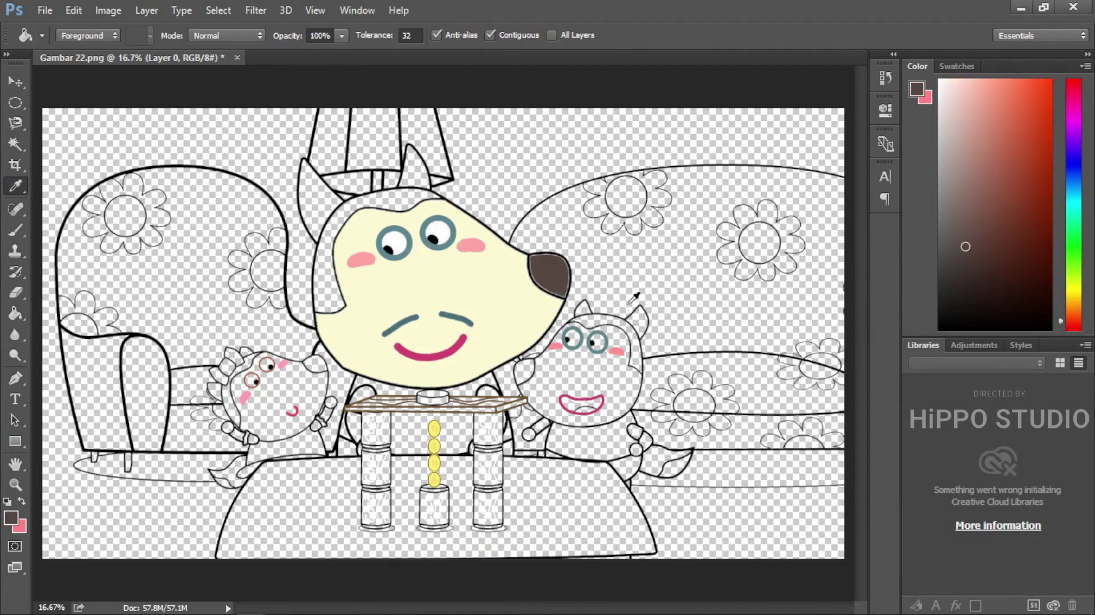
Fill the large wolf's ears, hair and arm with grey-blue and its hands with cream
{"action": "key", "text": "i"}
{"action": "left_click", "coordinate": [596, 341]}
{"action": "key", "text": "g"}
{"action": "left_click", "coordinate": [419, 176]}
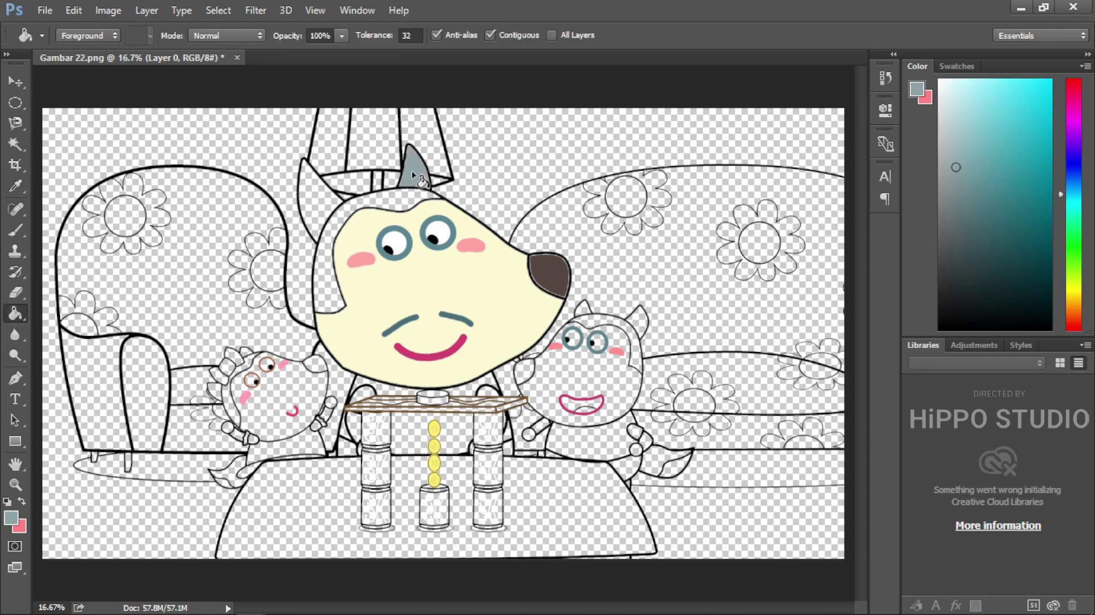
{"action": "left_click", "coordinate": [407, 199]}
{"action": "left_click", "coordinate": [327, 213]}
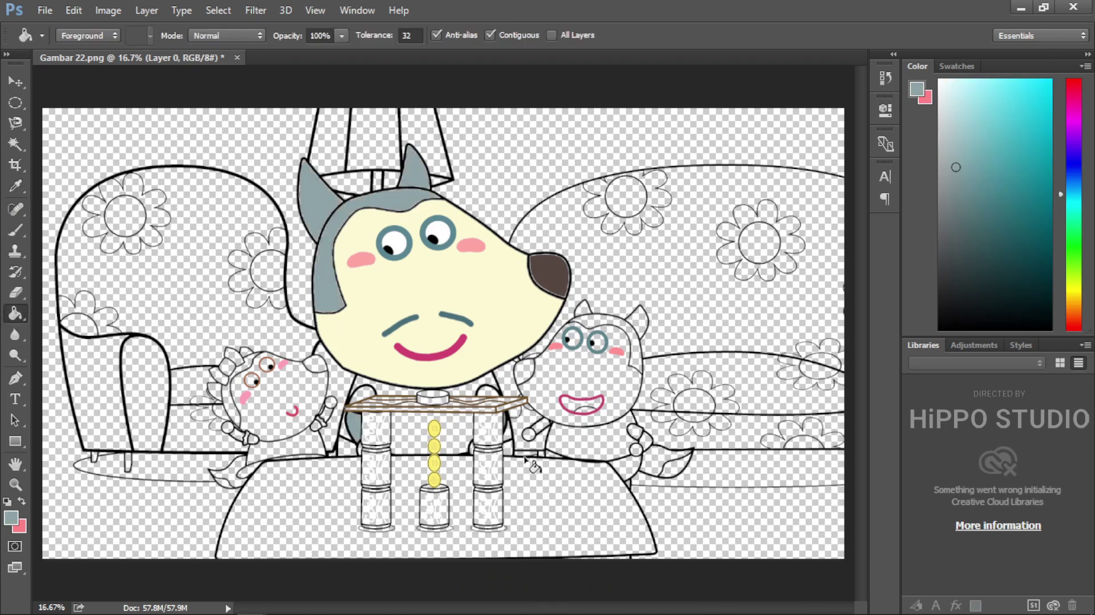
{"action": "key", "text": "i"}
{"action": "left_click", "coordinate": [482, 368]}
{"action": "key", "text": "g"}
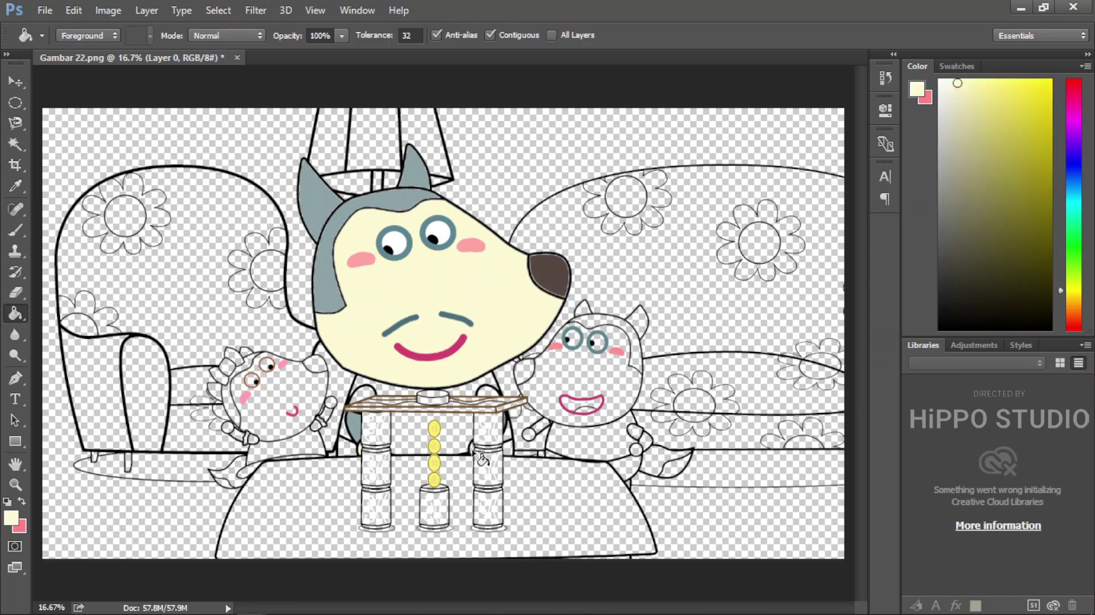
Fill all parts of the large wolf's shirt with brown, including the areas around the arms and behind the coins
{"action": "key", "text": "i"}
{"action": "left_click", "coordinate": [434, 402]}
{"action": "key", "text": "g"}
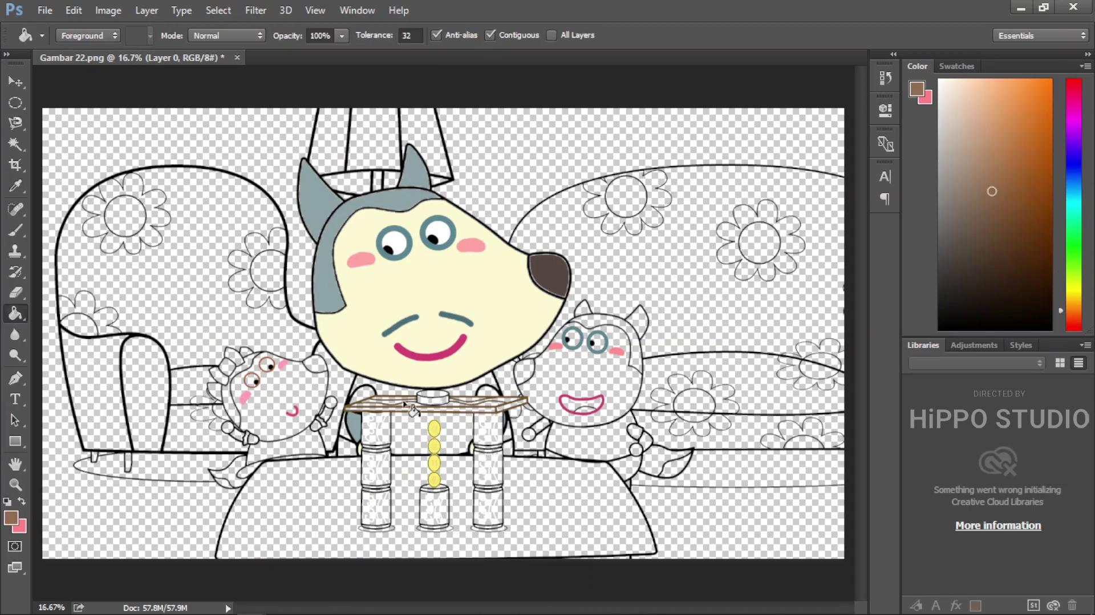
{"action": "left_click", "coordinate": [422, 450]}
{"action": "left_click", "coordinate": [385, 394]}
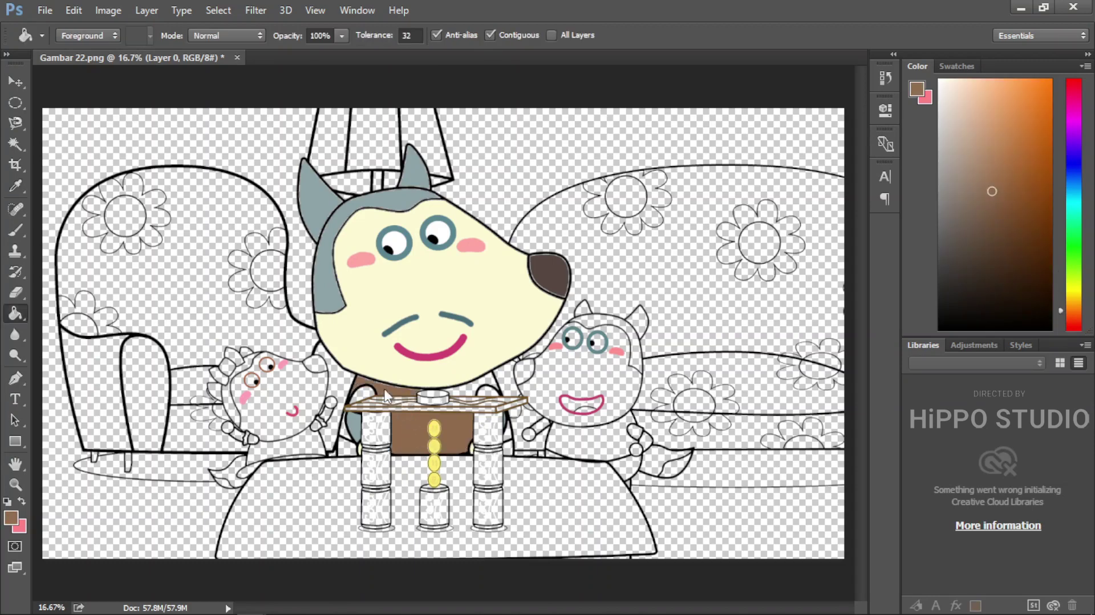
{"action": "left_click", "coordinate": [479, 399]}
{"action": "left_click", "coordinate": [350, 439]}
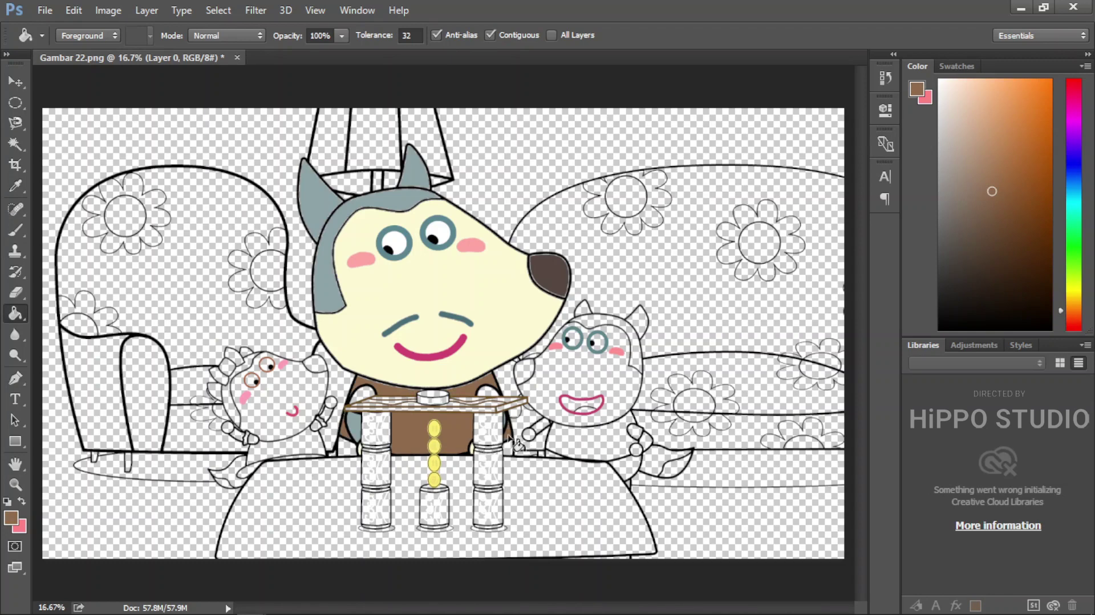
Fill the two rounded shoulder areas of the large wolf, just above the wooden board, with light tan
{"action": "key", "text": "i"}
{"action": "left_click", "coordinate": [403, 409]}
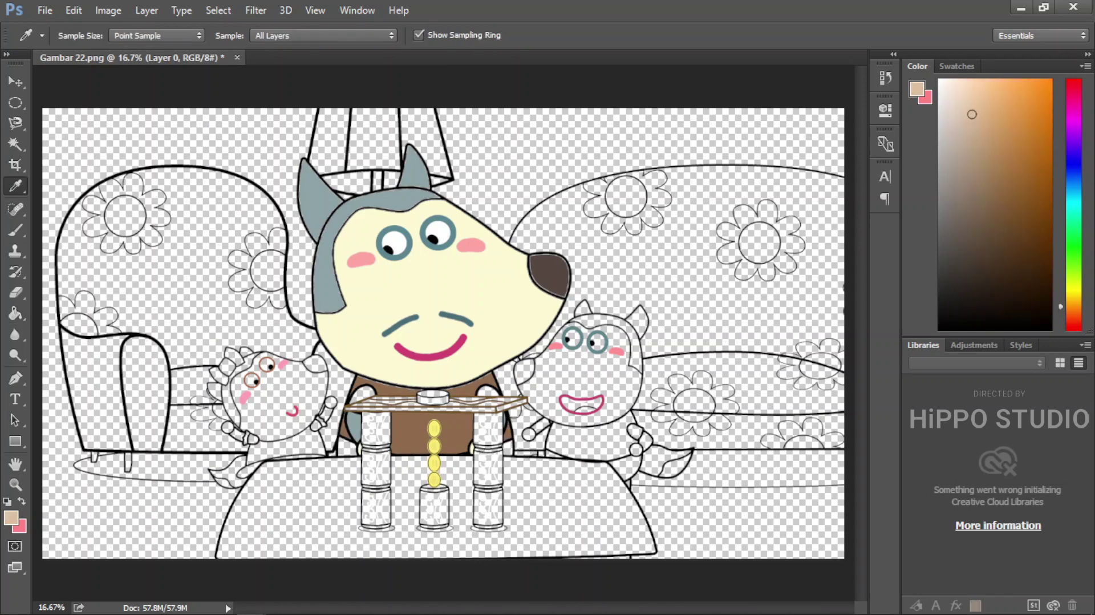
{"action": "key", "text": "g"}
{"action": "left_click", "coordinate": [366, 396]}
{"action": "left_click", "coordinate": [500, 401]}
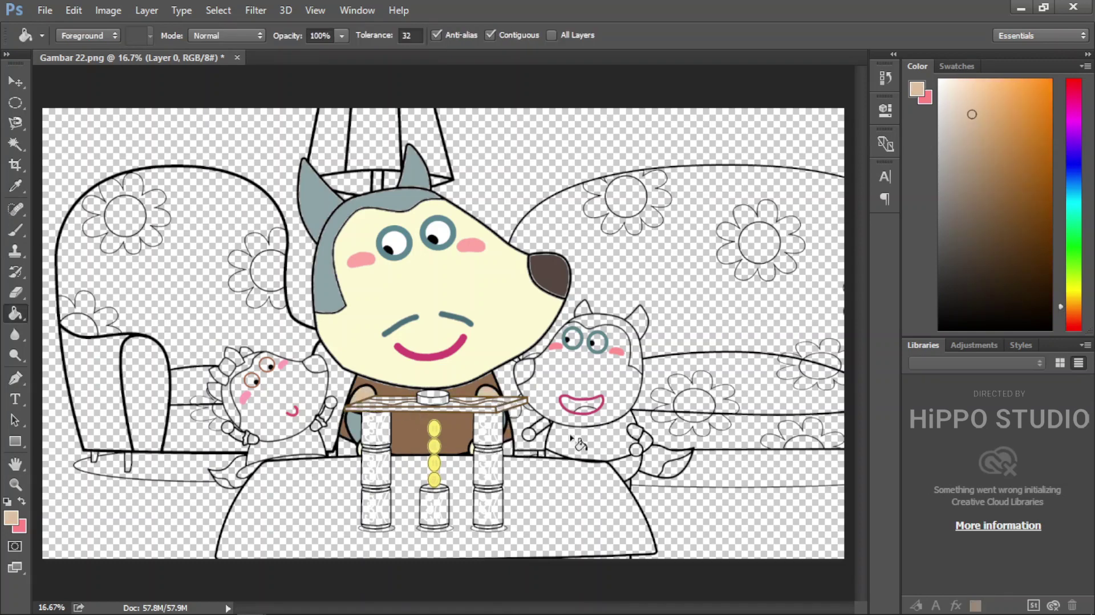
Fill the large wolf's trousers on both sides of the pillars with slate blue
{"action": "key", "text": "i"}
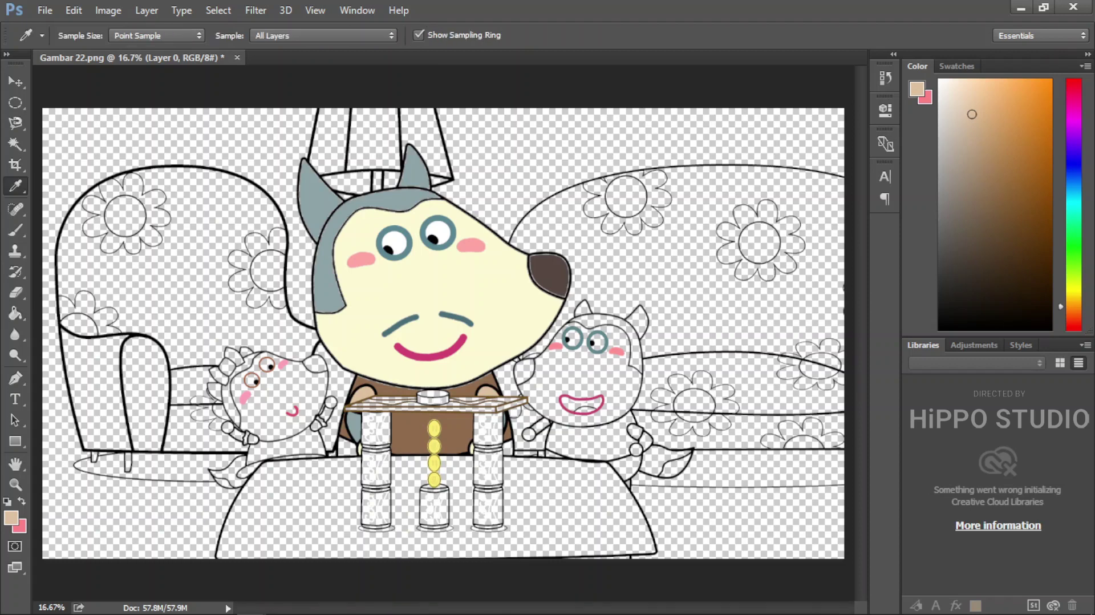
{"action": "left_click", "coordinate": [474, 488]}
{"action": "key", "text": "g"}
{"action": "left_click", "coordinate": [341, 451]}
{"action": "left_click", "coordinate": [510, 448]}
Sample the large wolf's cream face colour and fill the small boy wolf's face, hands and tail tip with it
{"action": "key", "text": "i"}
{"action": "left_click", "coordinate": [479, 291]}
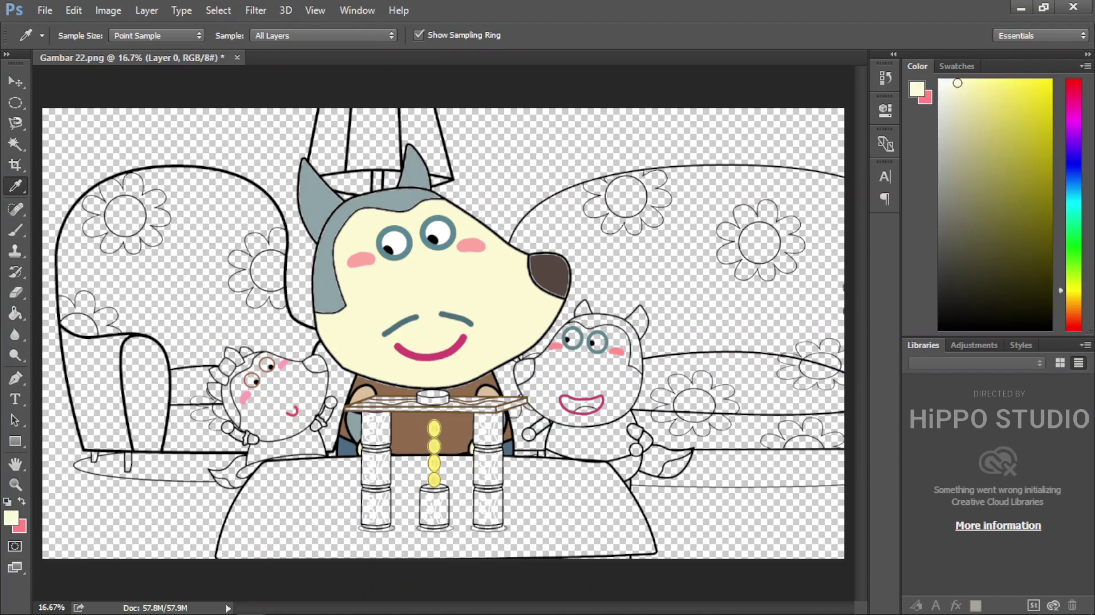
{"action": "key", "text": "g"}
{"action": "left_click", "coordinate": [585, 375]}
{"action": "left_click", "coordinate": [635, 448]}
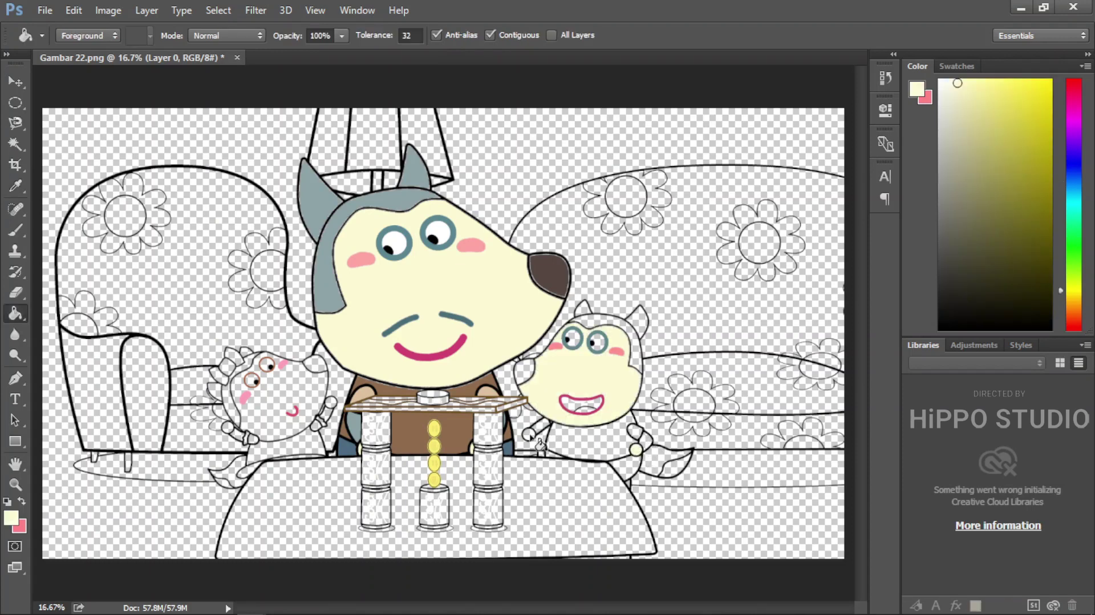
{"action": "left_click", "coordinate": [682, 470]}
Fill the small boy wolf's eyes with white and his nose with dark brown
{"action": "key", "text": "i"}
{"action": "left_click", "coordinate": [627, 340]}
{"action": "key", "text": "g"}
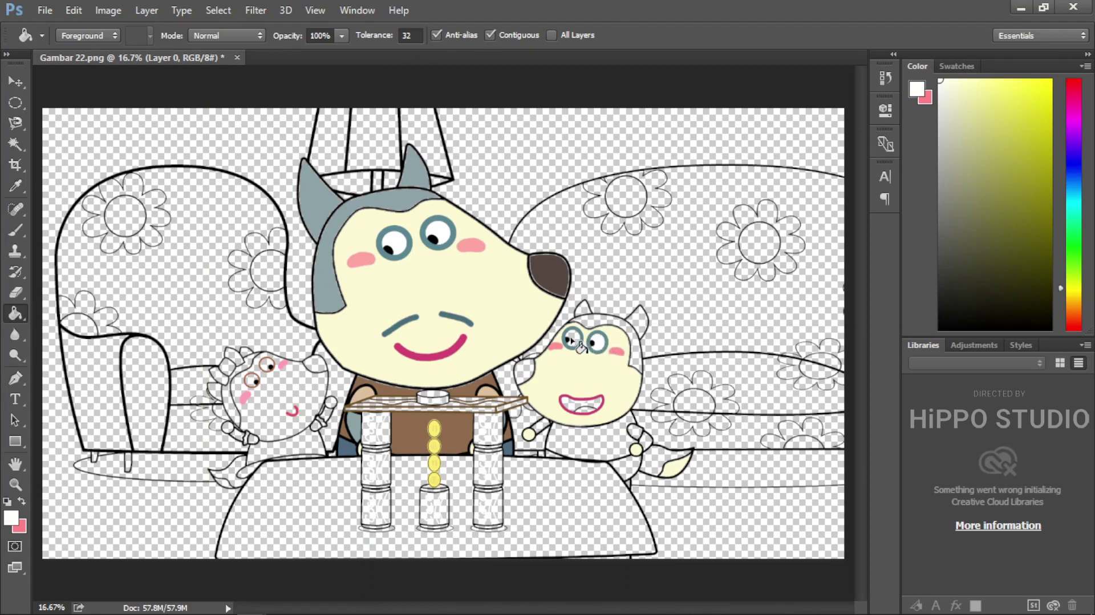
{"action": "key", "text": "i"}
{"action": "left_click", "coordinate": [597, 342]}
{"action": "key", "text": "g"}
{"action": "left_click", "coordinate": [526, 371]}
Fill the small boy wolf's ears, hair, arms and tail with light grey-blue
{"action": "key", "text": "i"}
{"action": "key", "text": "g"}
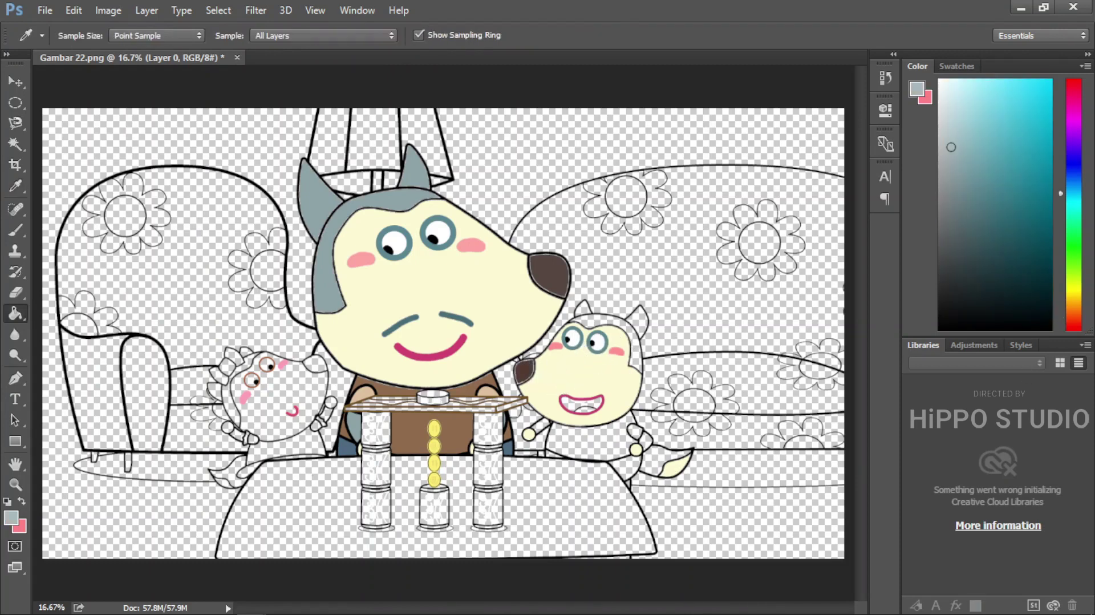
{"action": "left_click", "coordinate": [642, 326]}
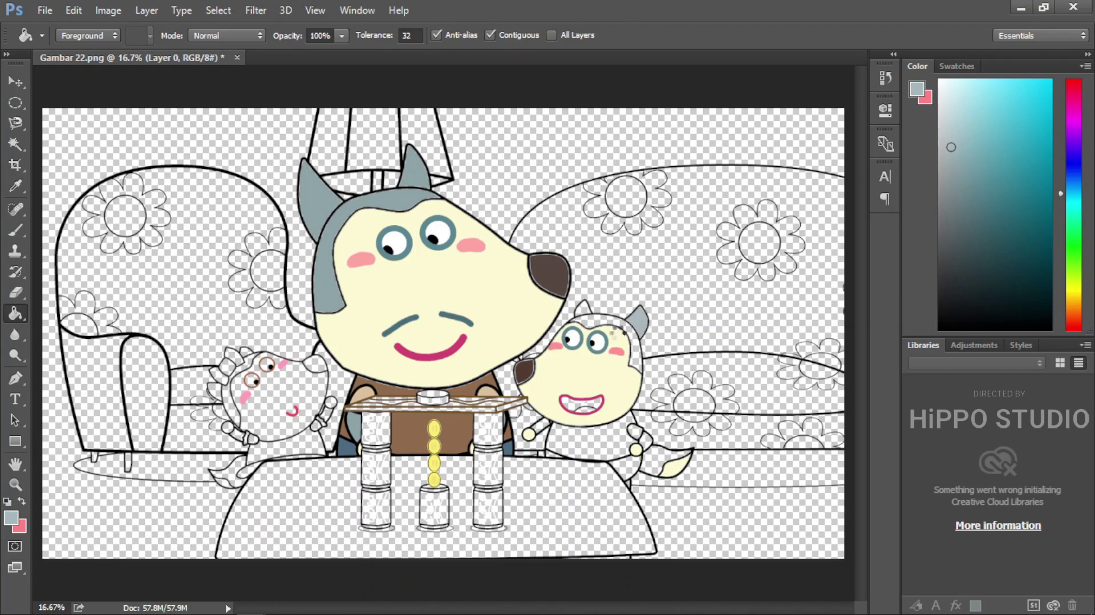
{"action": "left_click", "coordinate": [588, 319]}
{"action": "left_click", "coordinate": [648, 457]}
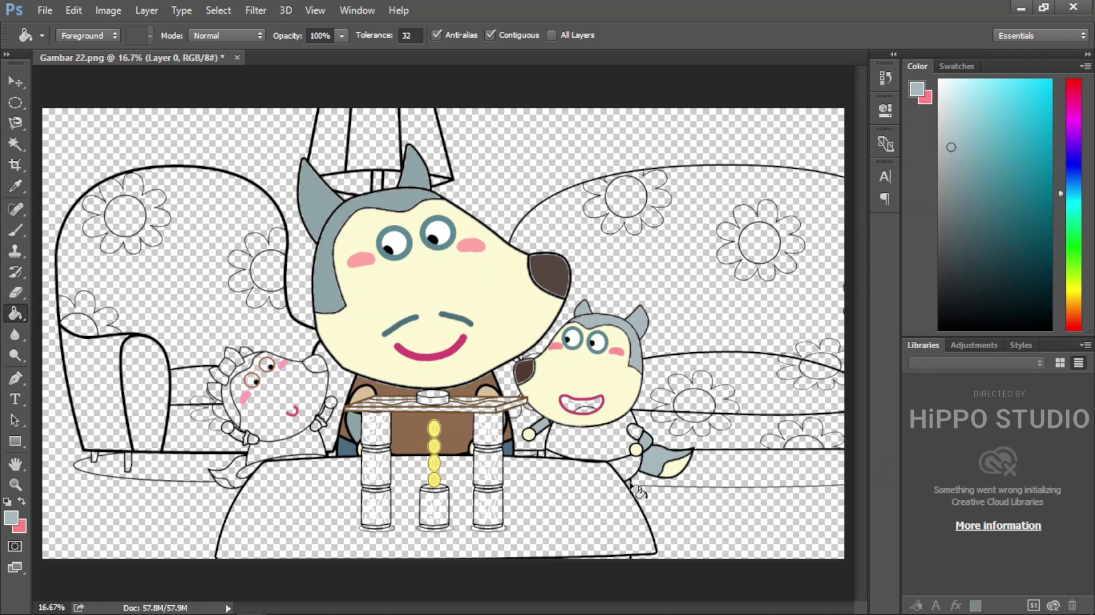
Fill the small boy wolf's shirt and sleeve with red
{"action": "key", "text": "i"}
{"action": "key", "text": "g"}
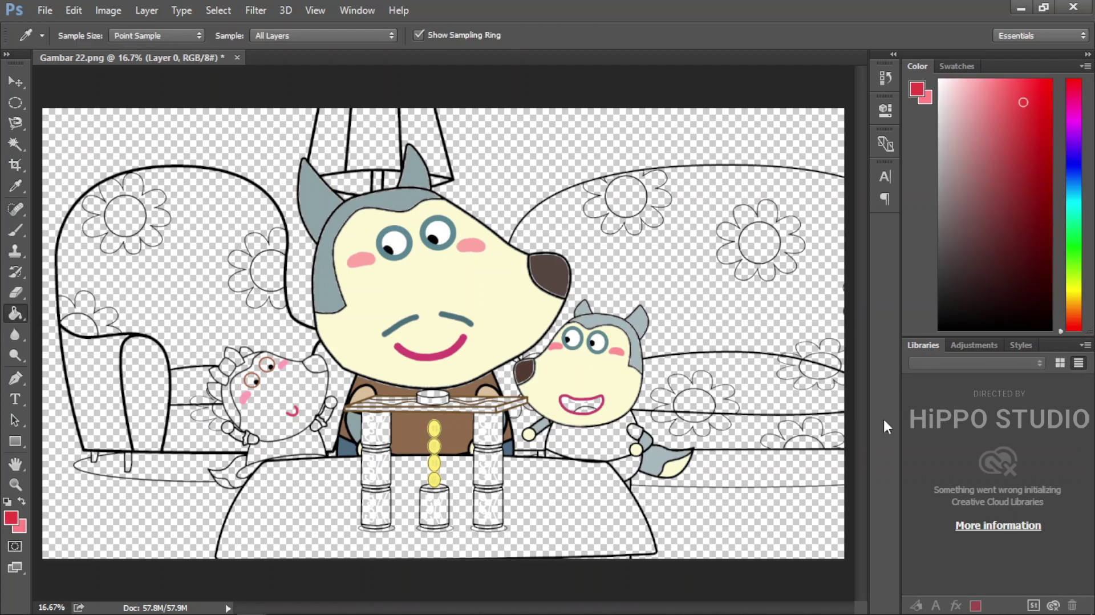
{"action": "left_click", "coordinate": [590, 451]}
{"action": "left_click", "coordinate": [635, 431]}
Fill the small boy wolf's trousers with dark navy, including the parts beside the table edge
{"action": "key", "text": "i"}
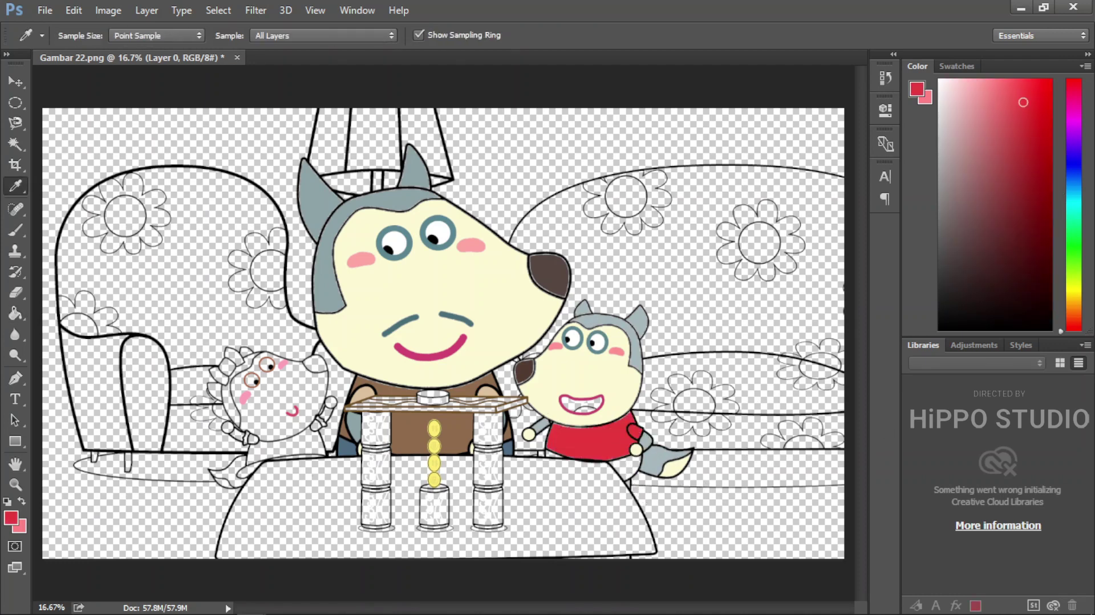
{"action": "left_click", "coordinate": [707, 499]}
{"action": "key", "text": "g"}
{"action": "left_click", "coordinate": [629, 475]}
{"action": "left_click", "coordinate": [629, 485]}
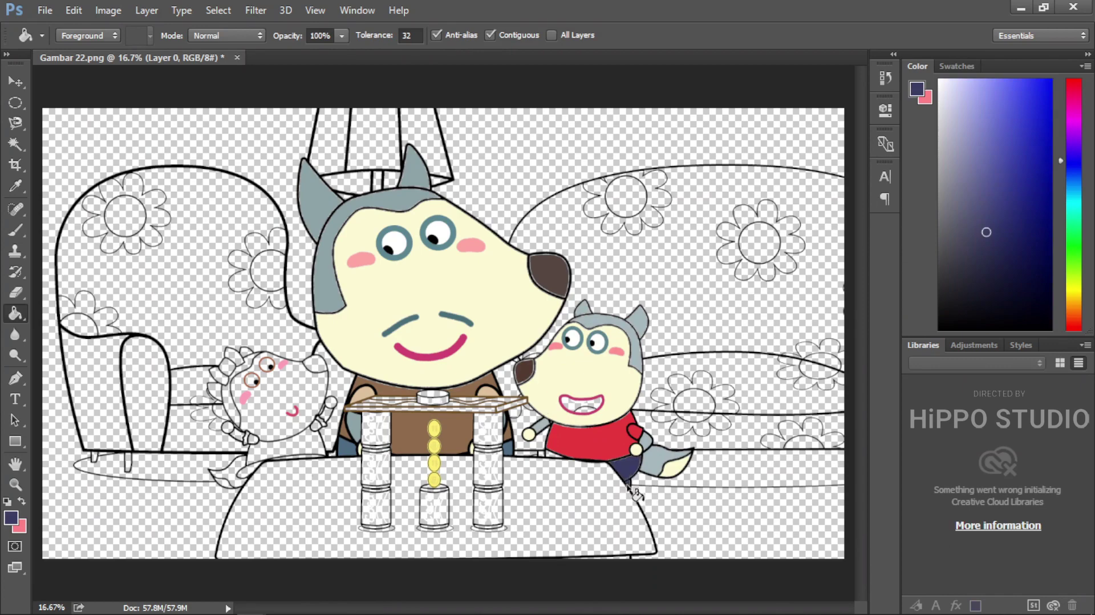
{"action": "left_click", "coordinate": [550, 455]}
Fill the inside of the small boy wolf's mouth with dark maroon and his tongue with muted red
{"action": "key", "text": "i"}
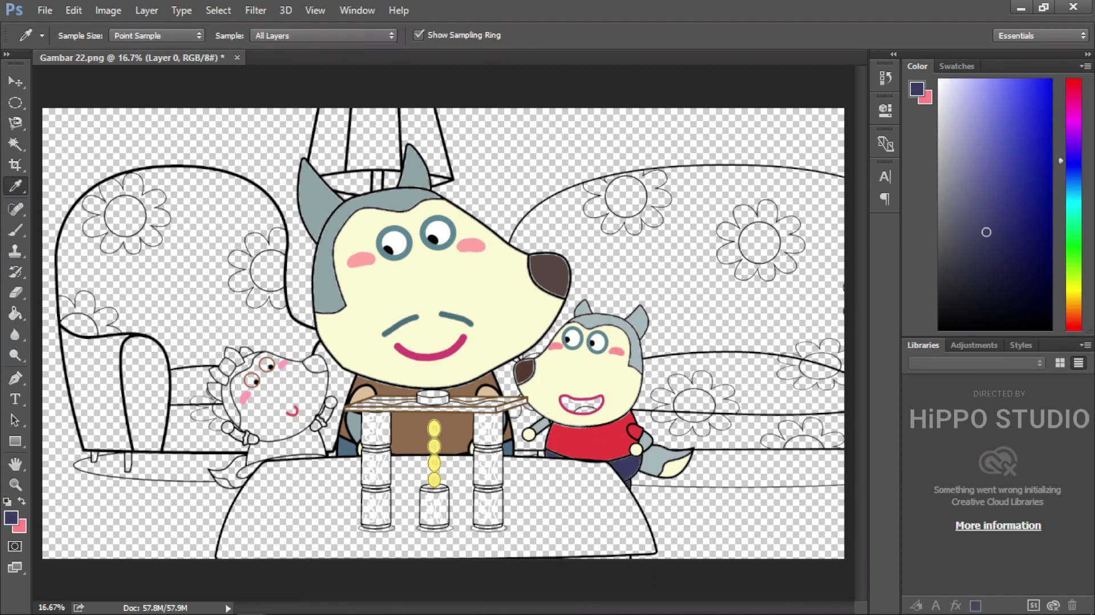
{"action": "left_click", "coordinate": [619, 456]}
{"action": "key", "text": "f"}
{"action": "key", "text": "f"}
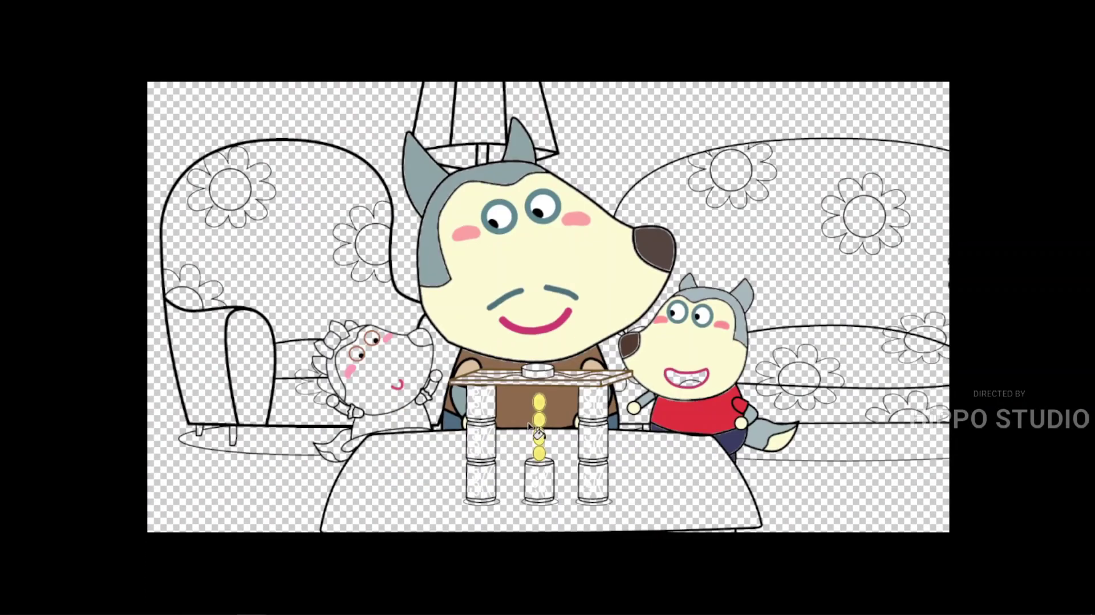
{"action": "key", "text": "f"}
{"action": "key", "text": "g"}
{"action": "left_click", "coordinate": [573, 404]}
{"action": "key", "text": "i"}
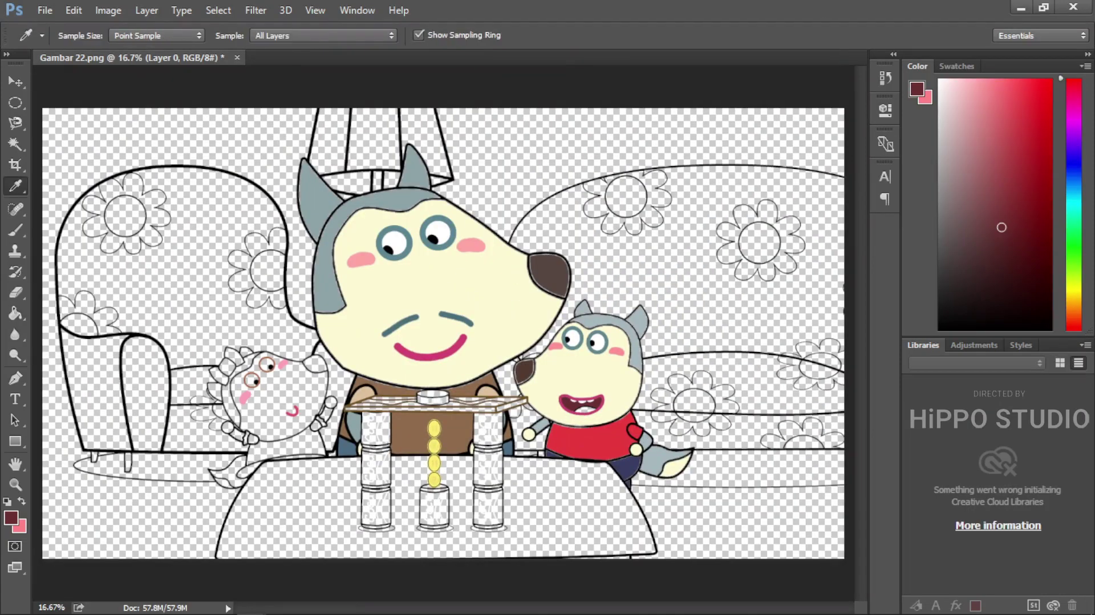
{"action": "left_click", "coordinate": [583, 408]}
{"action": "key", "text": "g"}
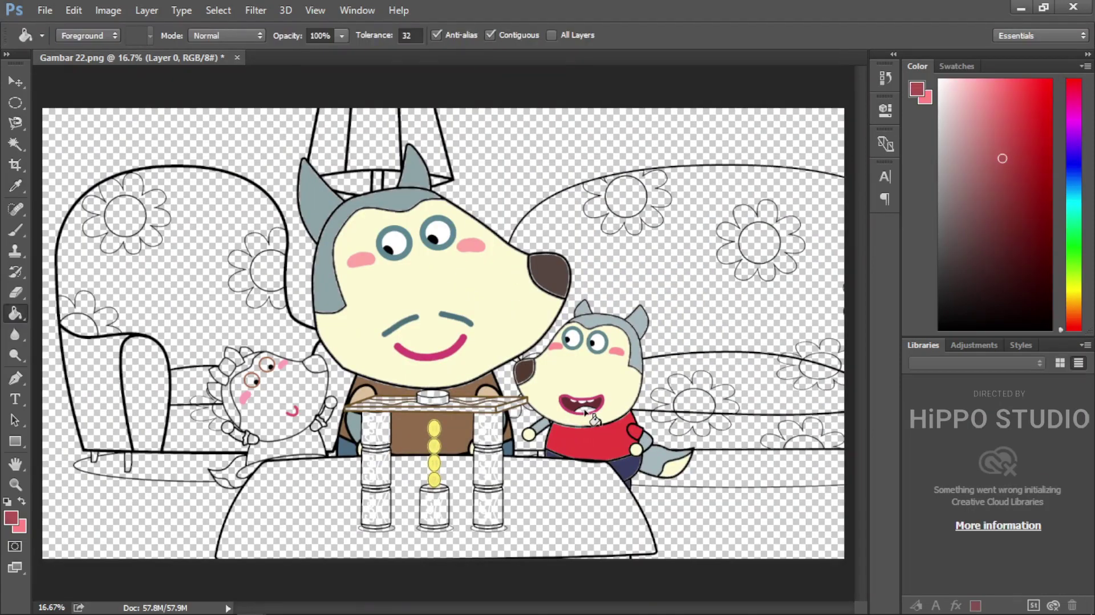
Fill the small girl wolf's face, hands and tail tip with the same cream as the other wolves
{"action": "key", "text": "i"}
{"action": "left_click", "coordinate": [633, 445]}
{"action": "key", "text": "g"}
{"action": "left_click", "coordinate": [266, 394]}
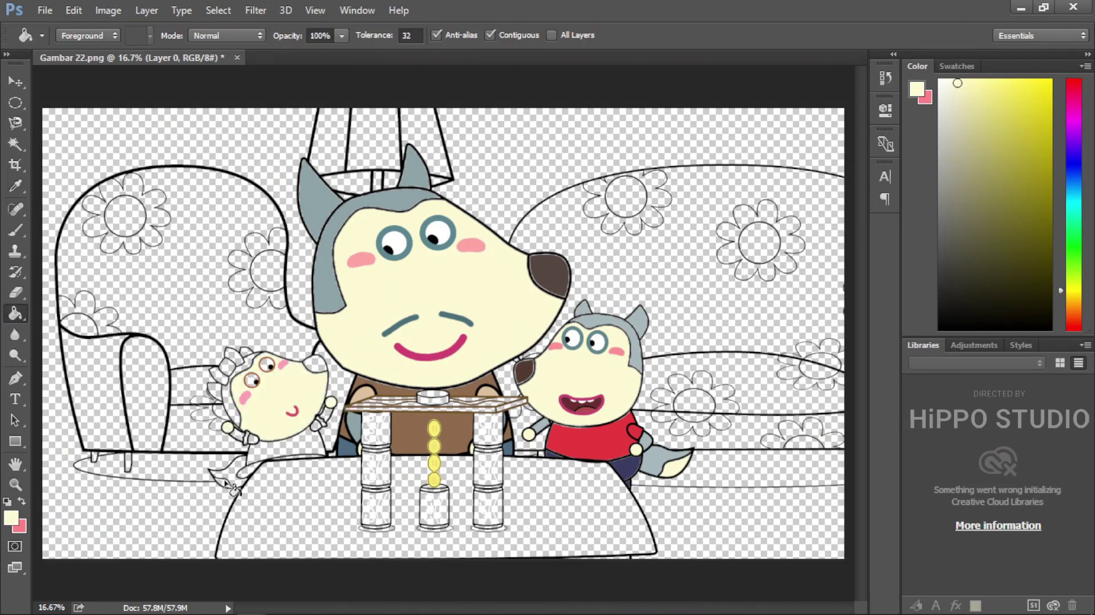
Fill the small girl wolf's eyes with white and her nose with very dark brown
{"action": "key", "text": "i"}
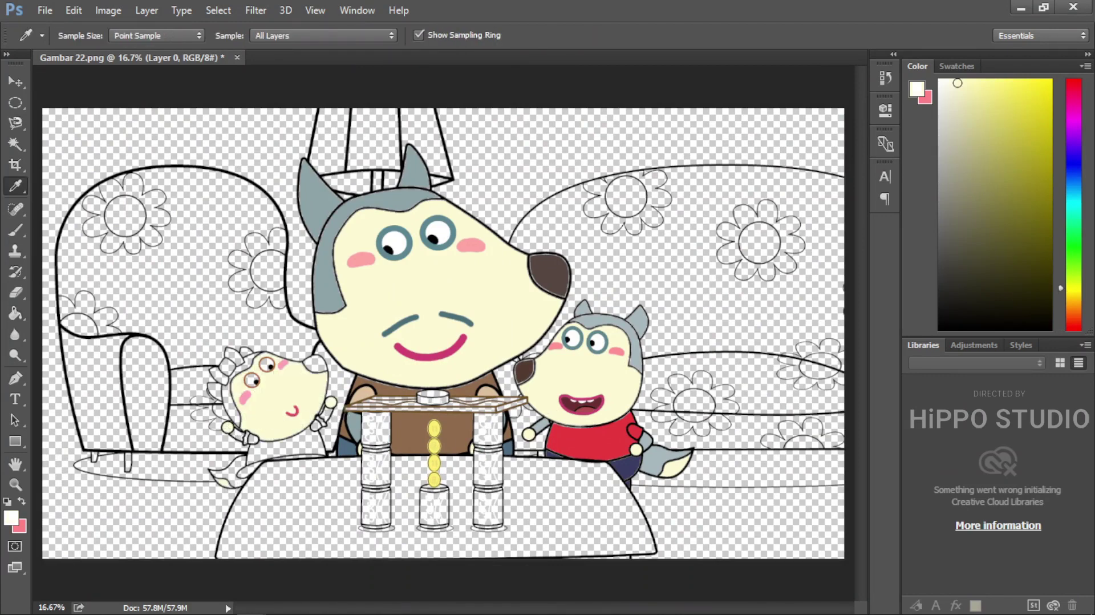
{"action": "left_click", "coordinate": [371, 424]}
{"action": "key", "text": "g"}
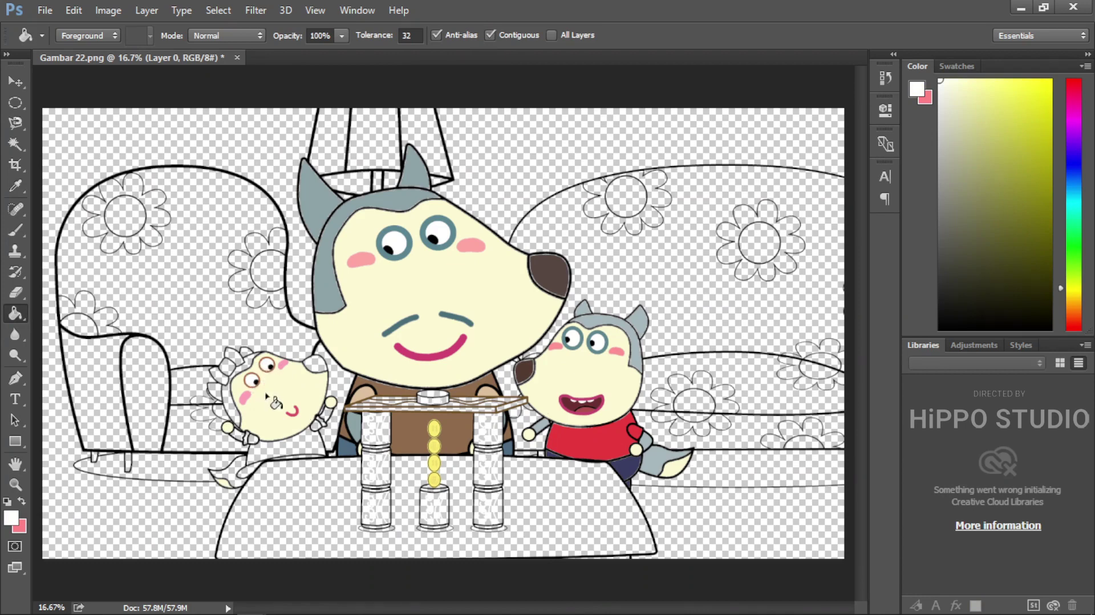
{"action": "key", "text": "i"}
{"action": "left_click", "coordinate": [312, 406]}
{"action": "key", "text": "g"}
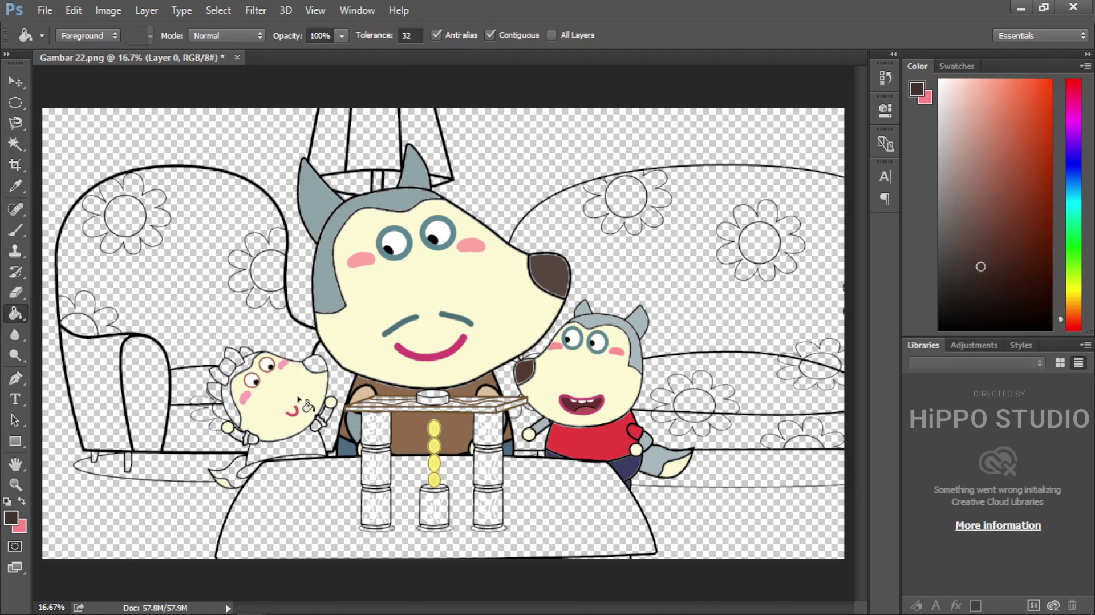
{"action": "left_click", "coordinate": [316, 368]}
Fill the small girl wolf's hair, ears, arms and tail with light orange-brown
{"action": "key", "text": "i"}
{"action": "left_click", "coordinate": [252, 374]}
{"action": "key", "text": "g"}
{"action": "left_click", "coordinate": [240, 369]}
{"action": "left_click", "coordinate": [228, 394]}
{"action": "left_click", "coordinate": [216, 389]}
{"action": "left_click", "coordinate": [247, 352]}
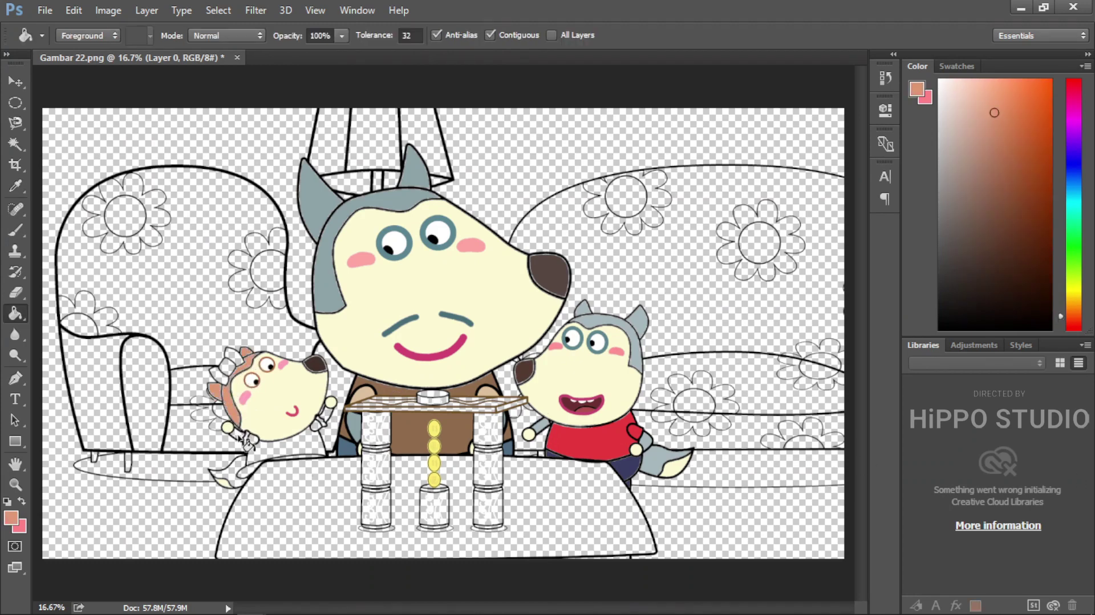
{"action": "left_click", "coordinate": [237, 475]}
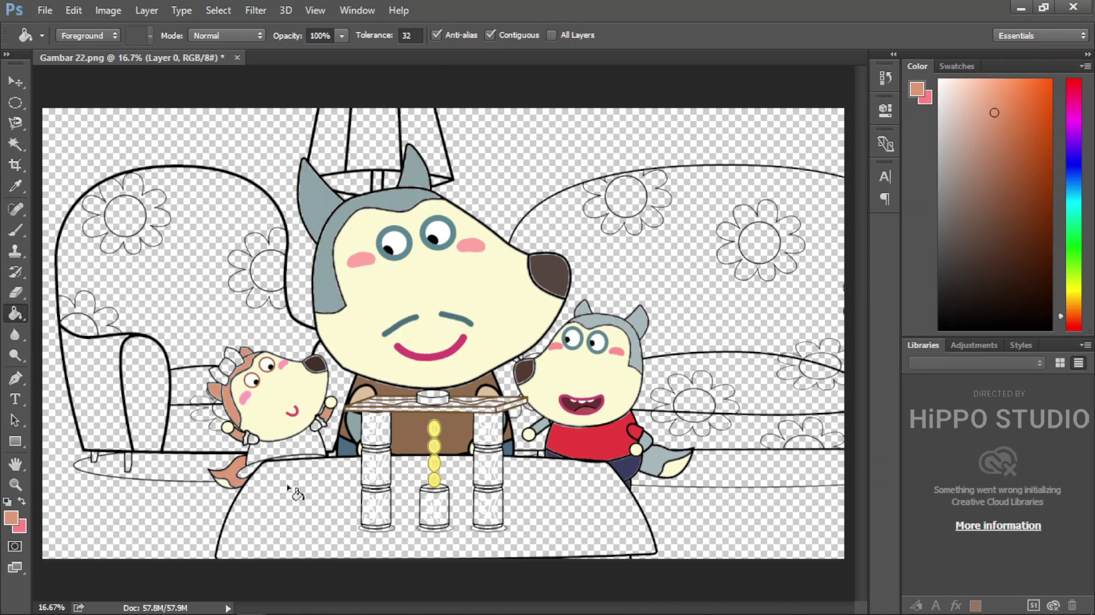
Fill every part of the small girl wolf's hair bow with bright pink
{"action": "key", "text": "i"}
{"action": "left_click", "coordinate": [282, 366]}
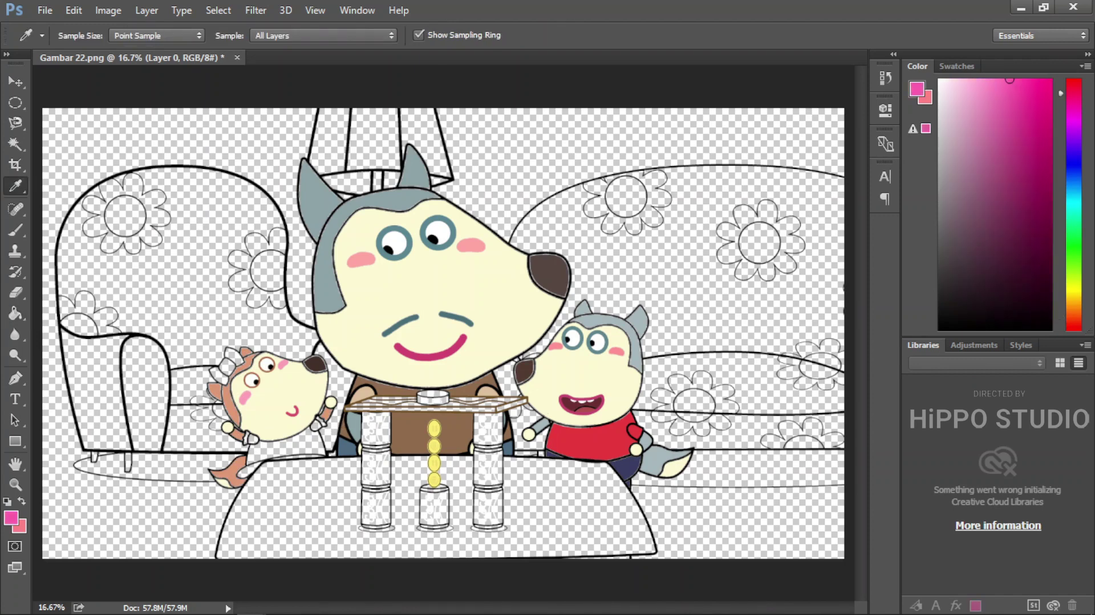
{"action": "key", "text": "g"}
{"action": "left_click", "coordinate": [228, 366]}
{"action": "left_click", "coordinate": [224, 381]}
{"action": "left_click", "coordinate": [224, 386]}
Fill the small girl wolf's dress and puffed sleeves with bright pink, undoing the misplaced fill near the dress hem
{"action": "key", "text": "i"}
{"action": "key", "text": "g"}
{"action": "left_click", "coordinate": [288, 451]}
{"action": "left_click", "coordinate": [254, 475]}
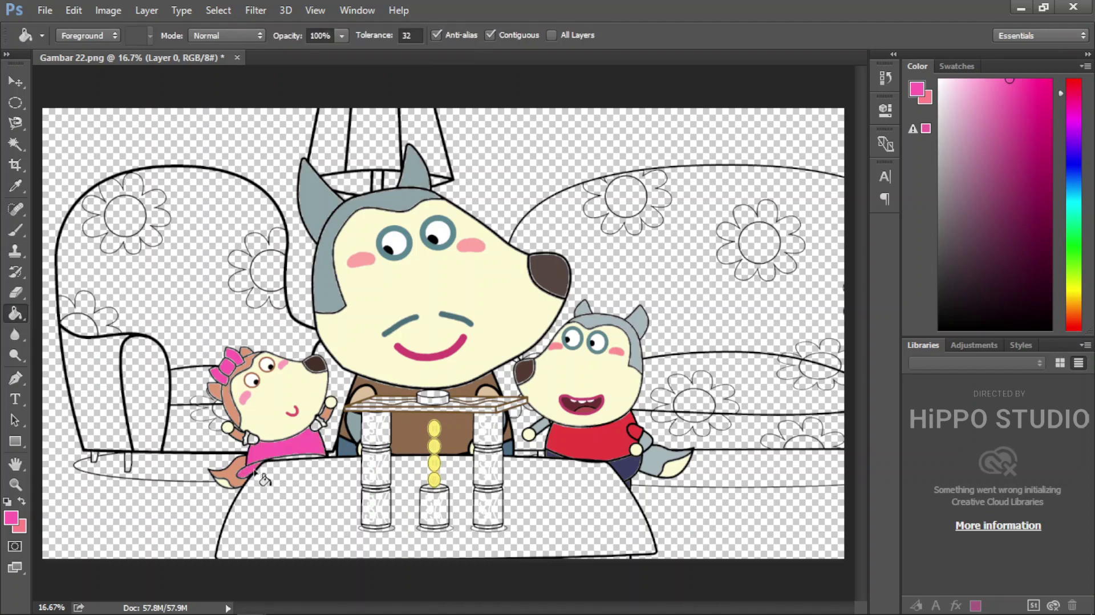
{"action": "left_click", "coordinate": [299, 460]}
{"action": "key", "text": "ctrl+z"}
{"action": "left_click", "coordinate": [256, 447]}
Fill the N half of the magnet on the plank with dark red on its top and red on its side
{"action": "key", "text": "ctrl+plus"}
{"action": "key", "text": "ctrl+plus"}
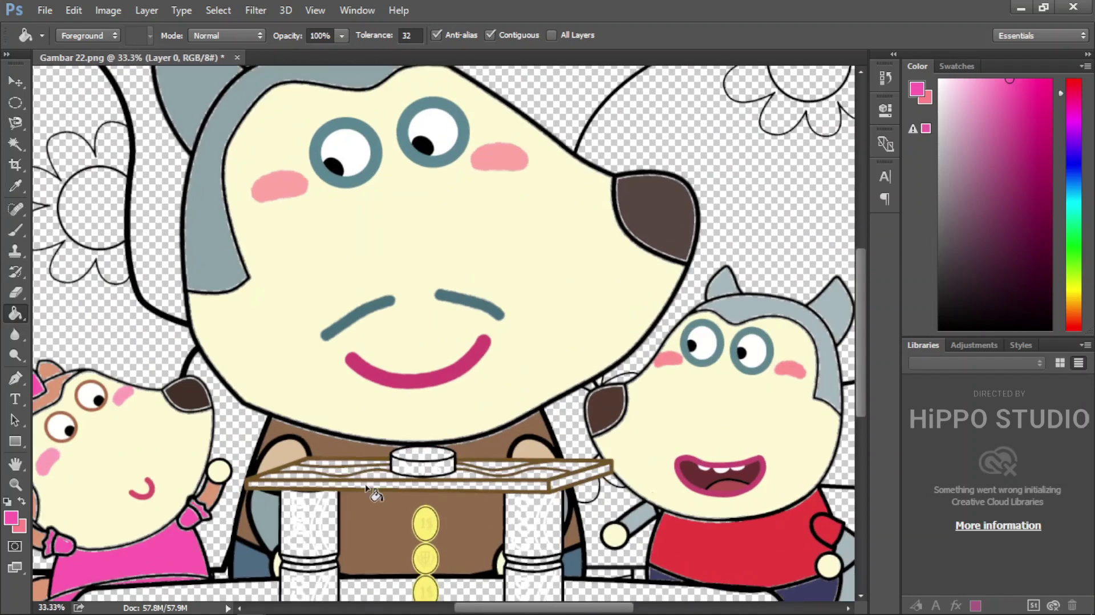
{"action": "key", "text": "h"}
{"action": "left_click_drag", "start_coordinate": [437, 534], "coordinate": [450, 365]}
{"action": "key", "text": "i"}
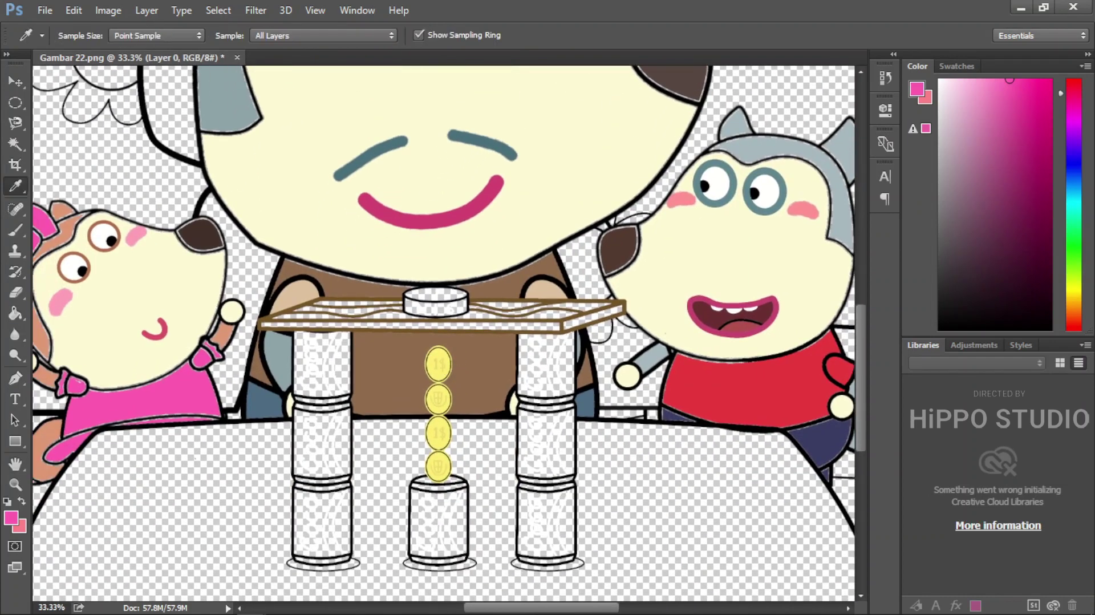
{"action": "left_click", "coordinate": [532, 402]}
{"action": "key", "text": "g"}
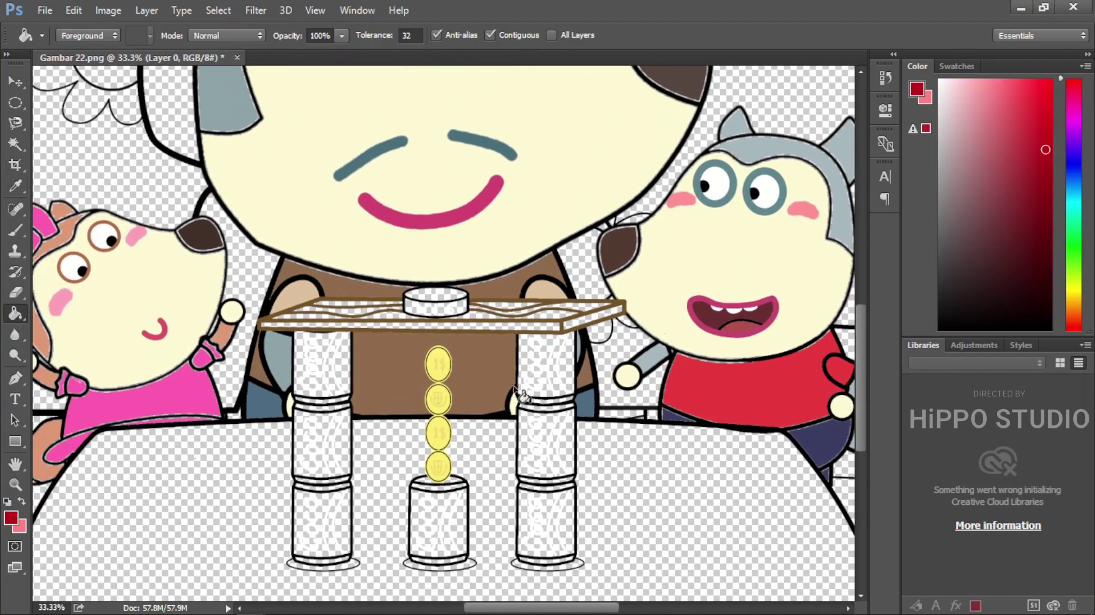
{"action": "left_click", "coordinate": [417, 296]}
{"action": "key", "text": "i"}
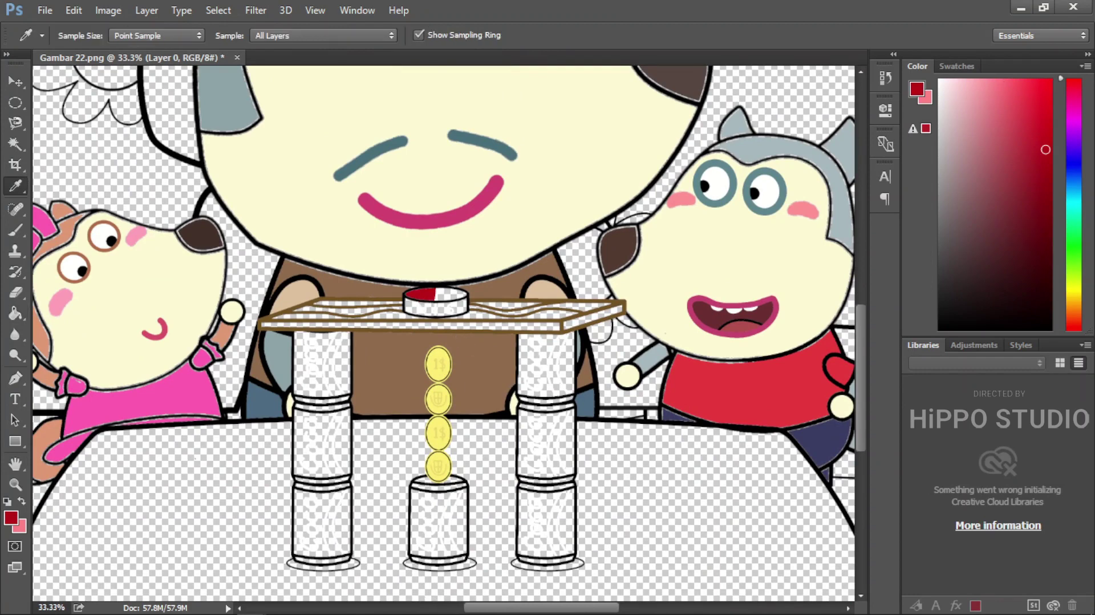
{"action": "key", "text": "g"}
{"action": "left_click", "coordinate": [412, 308]}
Fill the S half of the magnet with dark blue on its top and a brighter blue on its side
{"action": "key", "text": "i"}
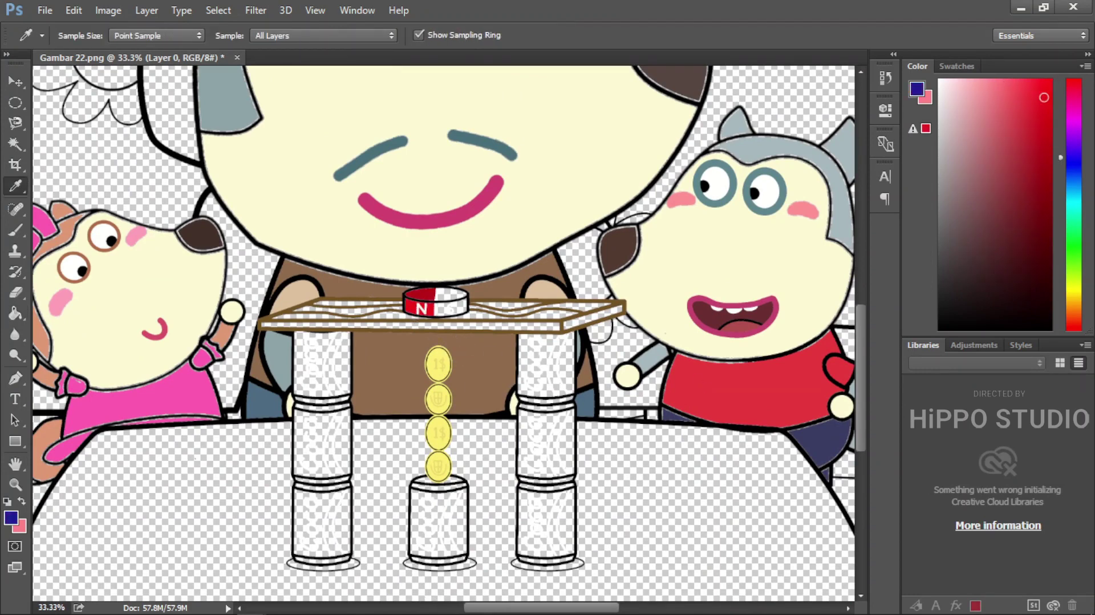
{"action": "left_click", "coordinate": [810, 451]}
{"action": "key", "text": "g"}
{"action": "left_click", "coordinate": [454, 294]}
{"action": "key", "text": "i"}
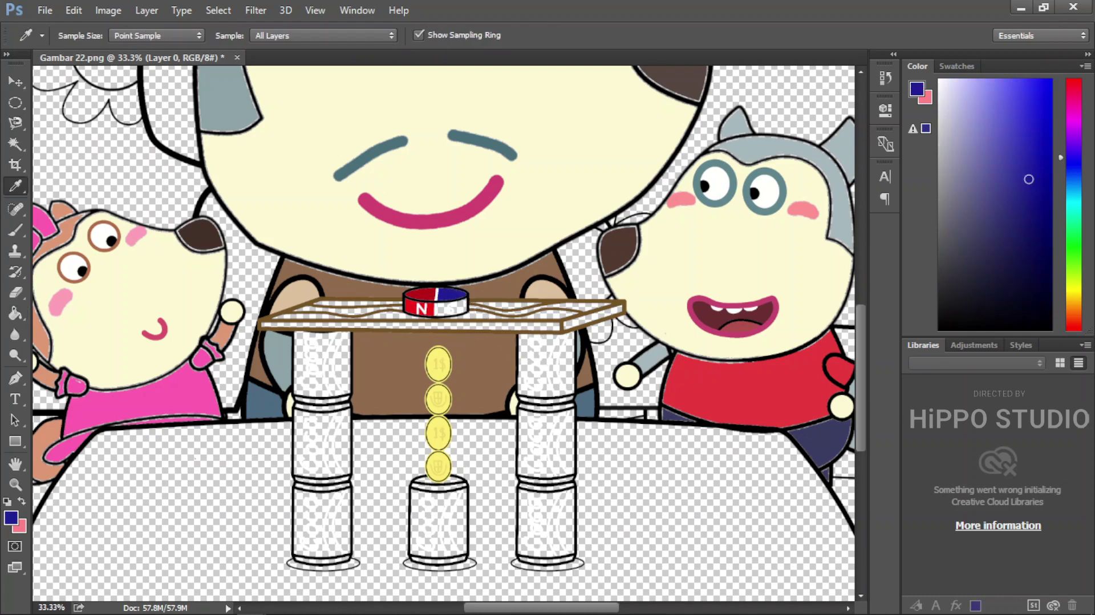
{"action": "left_click", "coordinate": [463, 303]}
{"action": "key", "text": "g"}
{"action": "left_click", "coordinate": [469, 313]}
Fill the plank's upper surface, front edge and end face with light wood brown
{"action": "key", "text": "i"}
{"action": "left_click", "coordinate": [360, 281]}
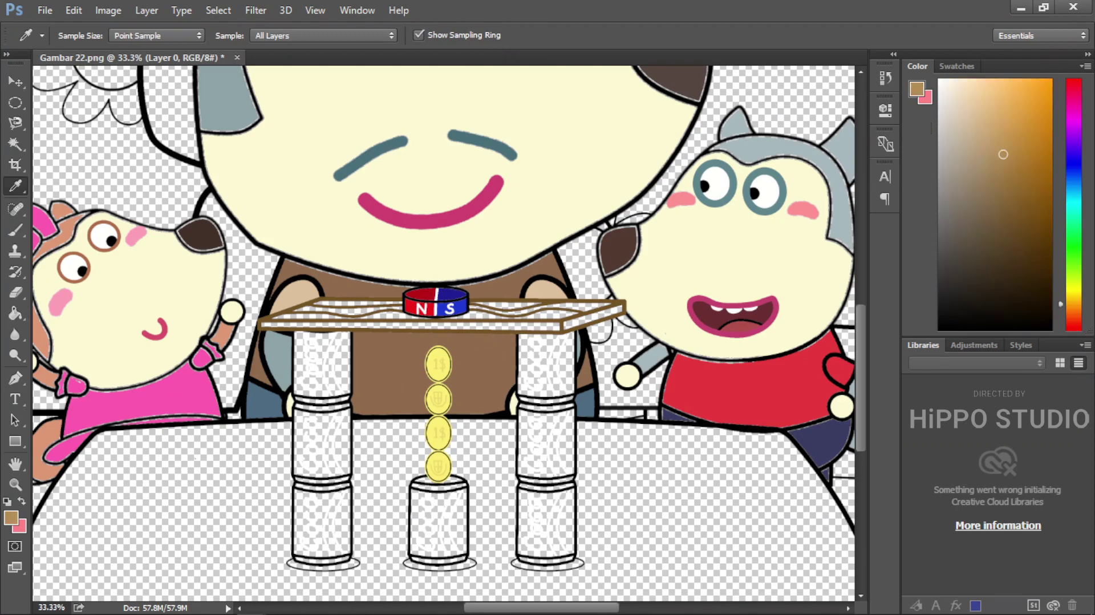
{"action": "key", "text": "g"}
{"action": "left_click", "coordinate": [572, 313]}
{"action": "left_click", "coordinate": [513, 311]}
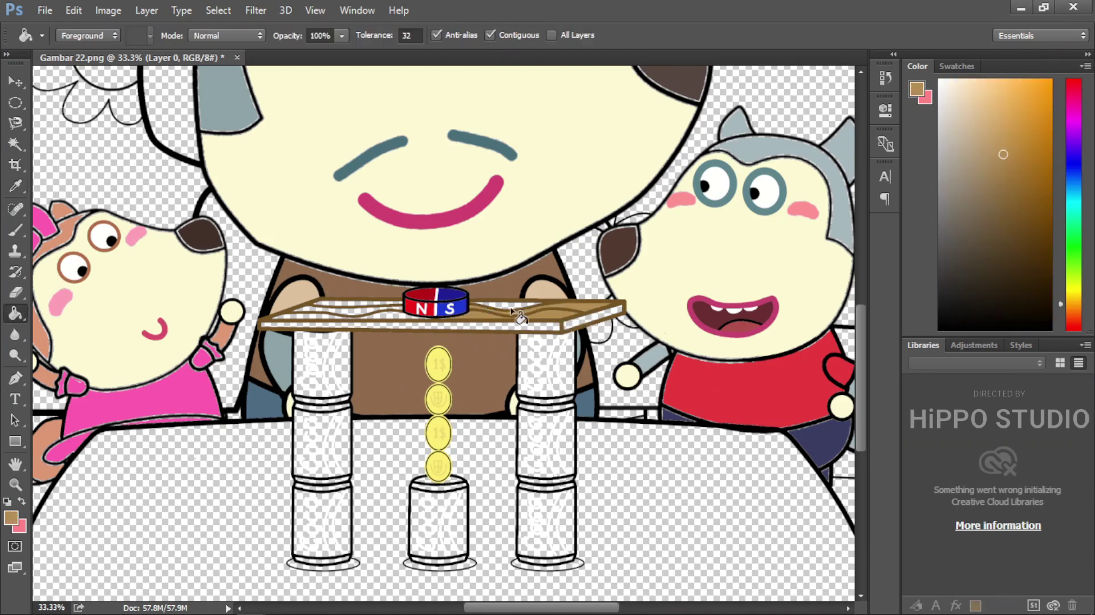
{"action": "left_click", "coordinate": [361, 311]}
{"action": "left_click", "coordinate": [349, 303]}
{"action": "left_click", "coordinate": [483, 329]}
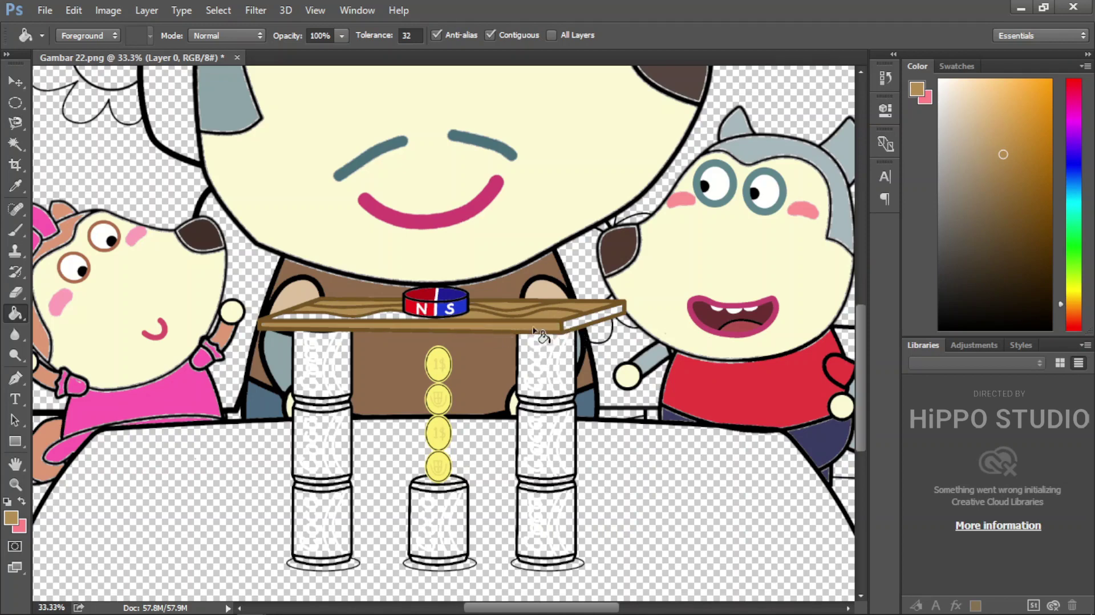
{"action": "left_click", "coordinate": [577, 320]}
Fill the labels of the upper two cans in the right stack with bright red, keeping the curved stripe unfilled
{"action": "key", "text": "i"}
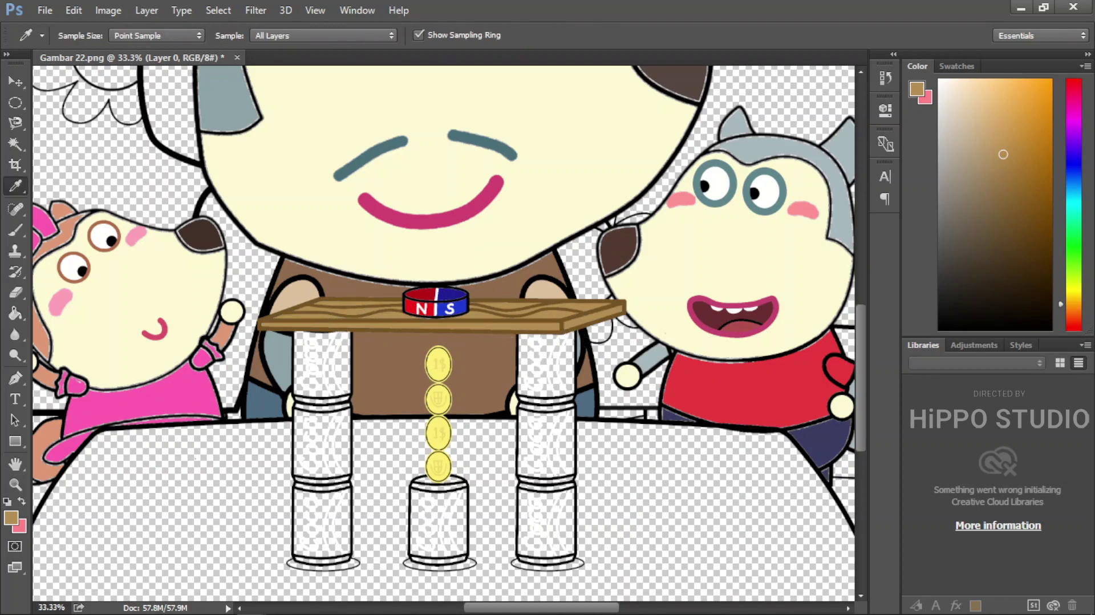
{"action": "left_click", "coordinate": [742, 388]}
{"action": "key", "text": "g"}
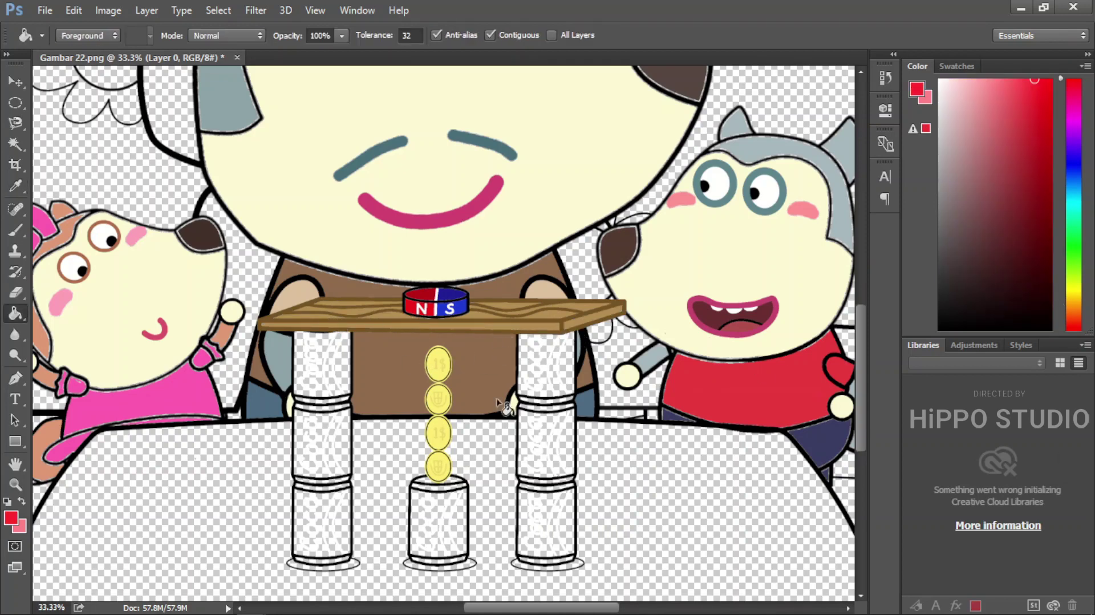
{"action": "left_click", "coordinate": [569, 447]}
{"action": "left_click", "coordinate": [564, 427]}
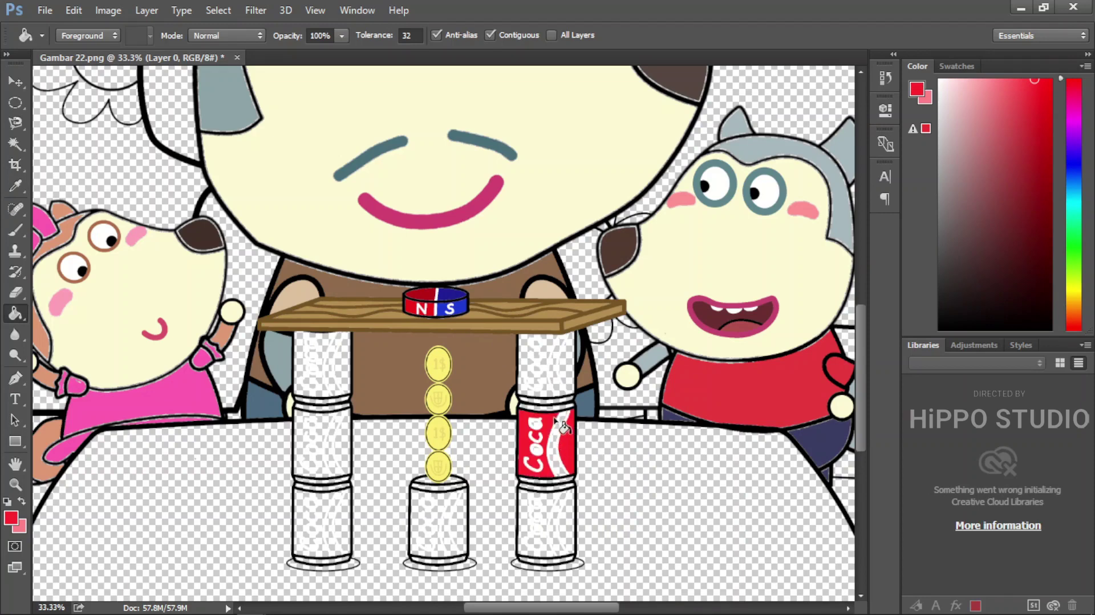
{"action": "left_click", "coordinate": [521, 352]}
{"action": "left_click", "coordinate": [568, 370]}
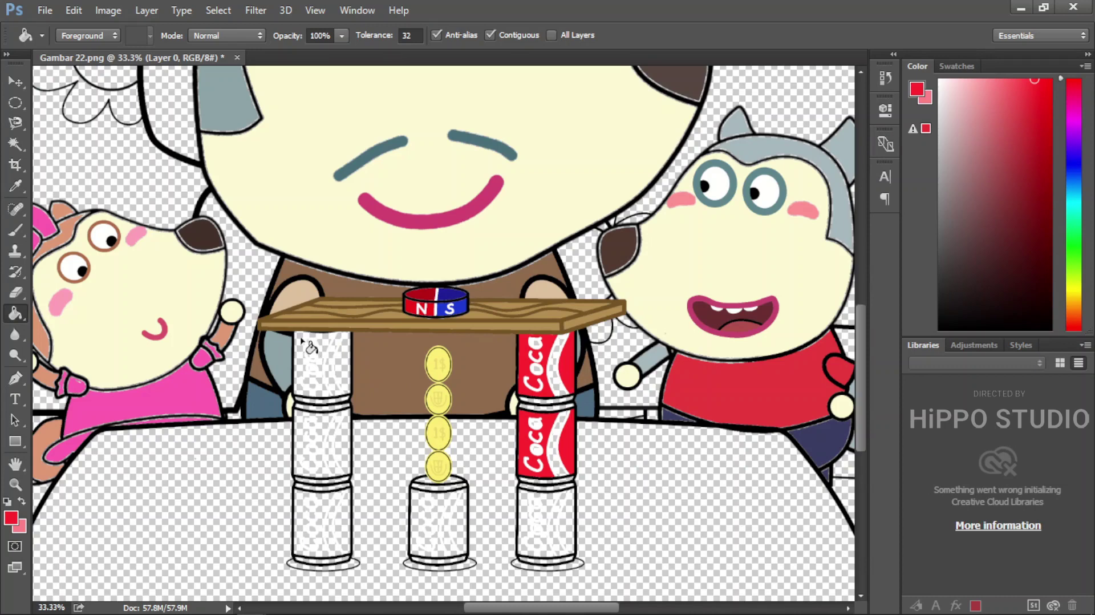
Fill the labels of all three cans in the left stack with the same bright red
{"action": "left_click", "coordinate": [302, 340]}
{"action": "left_click", "coordinate": [347, 361]}
{"action": "left_click", "coordinate": [303, 425]}
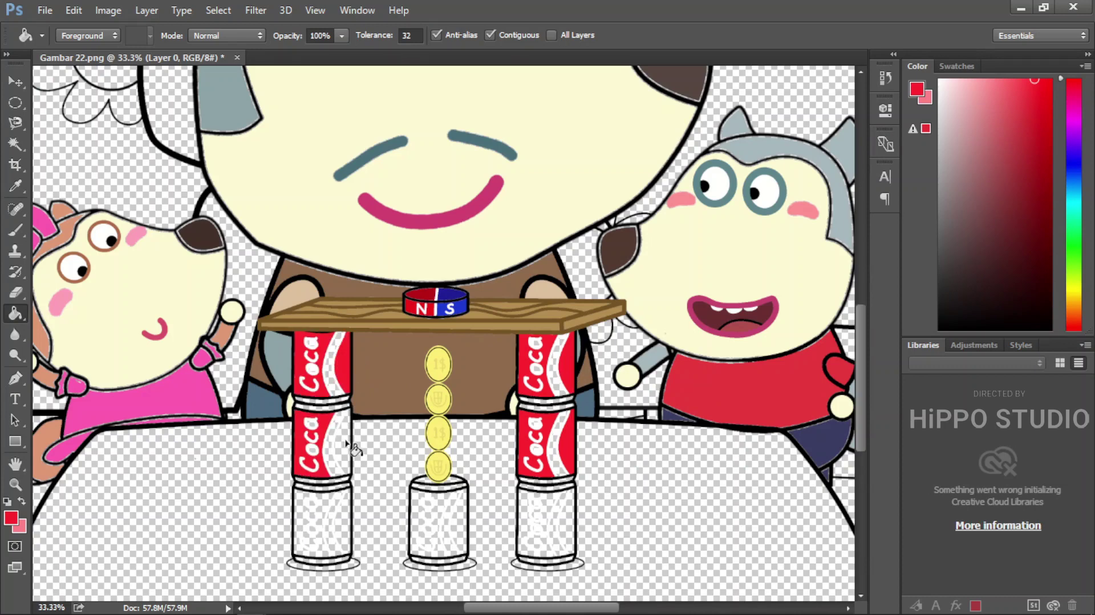
{"action": "left_click", "coordinate": [346, 442]}
{"action": "left_click", "coordinate": [343, 512]}
{"action": "left_click", "coordinate": [344, 518]}
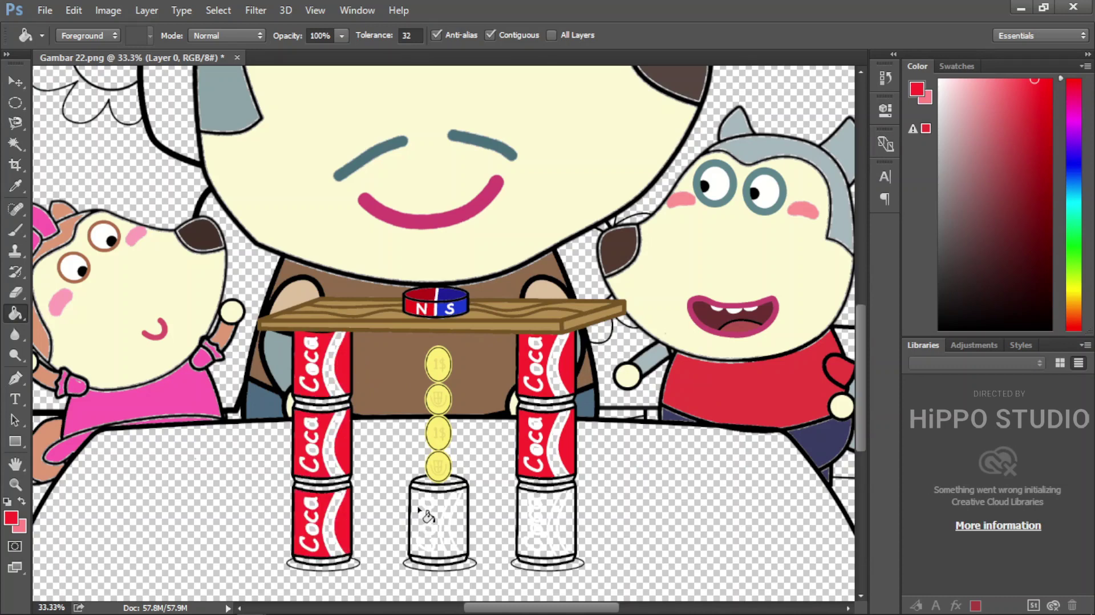
Fill the labels of the middle can under the coins and the right stack's bottom can with bright red
{"action": "left_click", "coordinate": [416, 497]}
{"action": "left_click", "coordinate": [463, 520]}
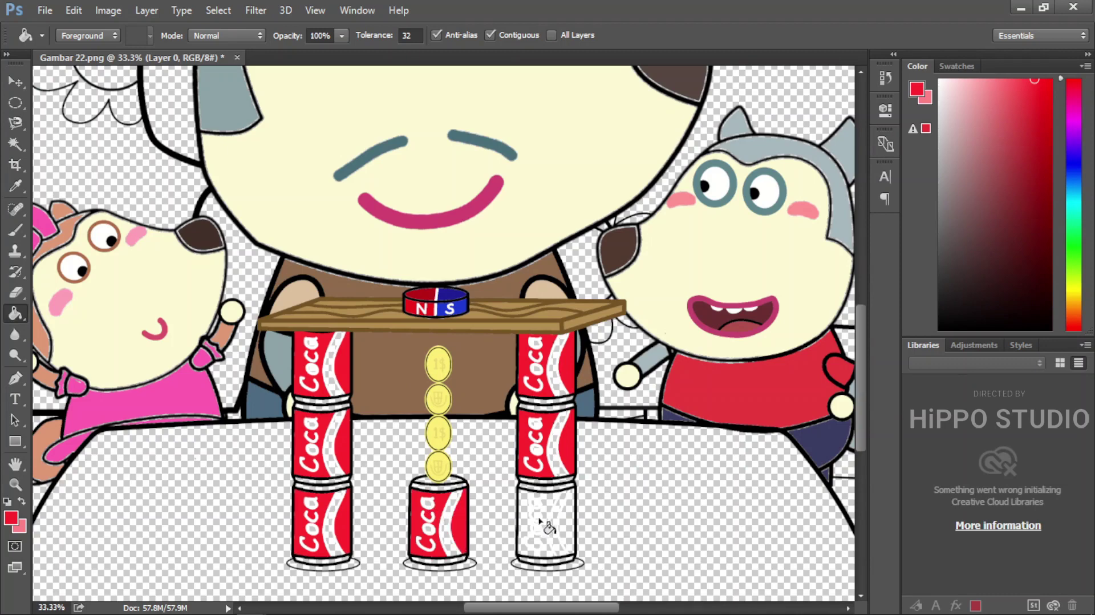
{"action": "left_click", "coordinate": [526, 498]}
{"action": "left_click", "coordinate": [569, 520]}
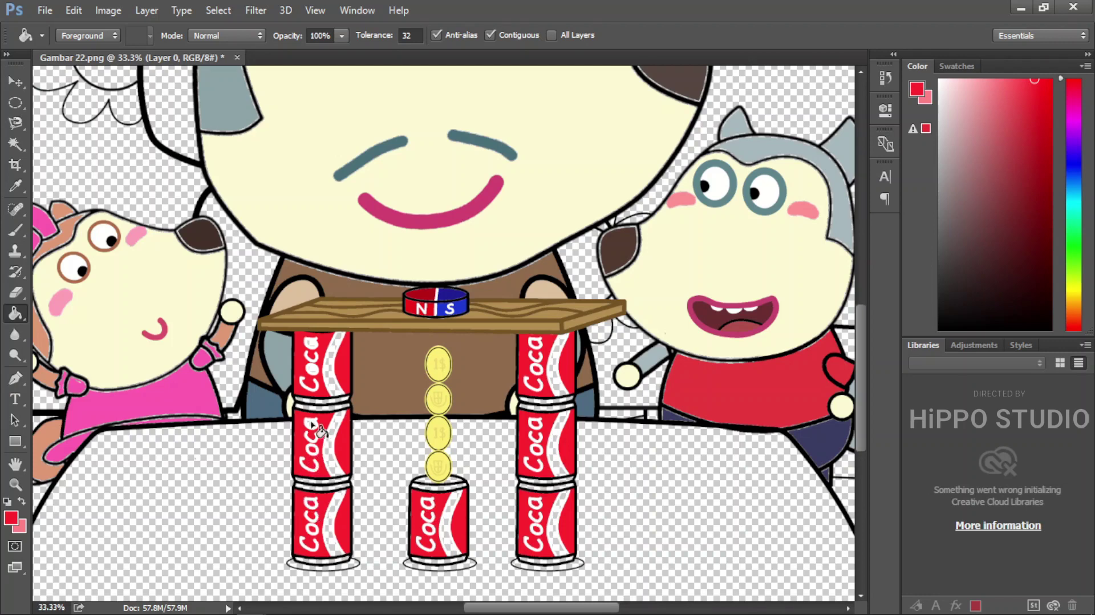
Fill the small enclosed gaps in the lettering of the left stack's top can with the label's red
{"action": "left_click", "coordinate": [310, 342]}
{"action": "left_click_drag", "start_coordinate": [959, 97], "coordinate": [923, 77]}
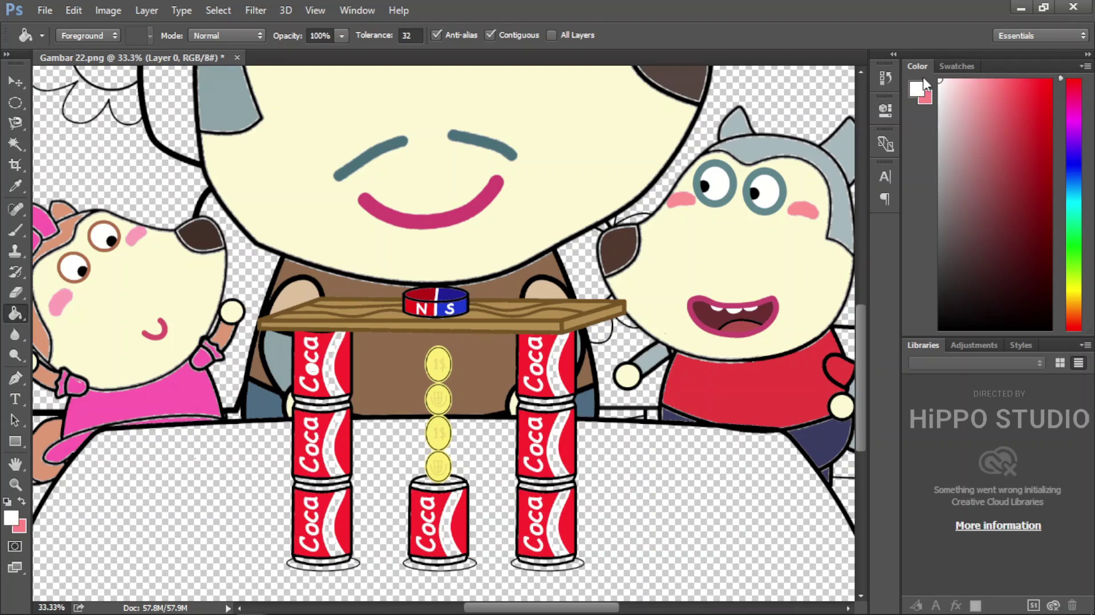
{"action": "key", "text": "i"}
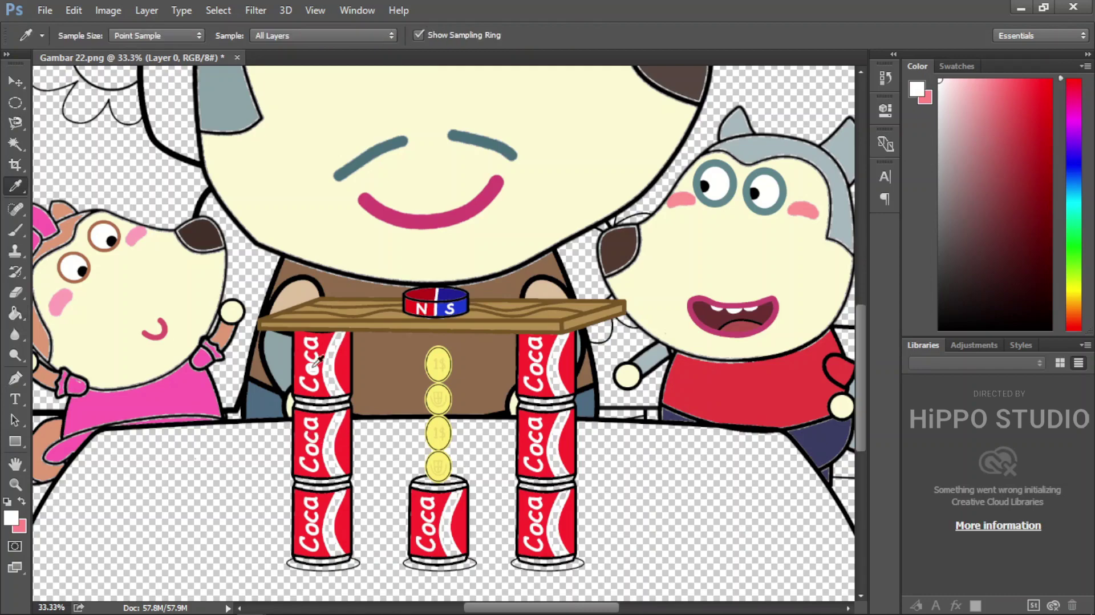
{"action": "left_click", "coordinate": [304, 358]}
{"action": "key", "text": "g"}
{"action": "left_click", "coordinate": [313, 370]}
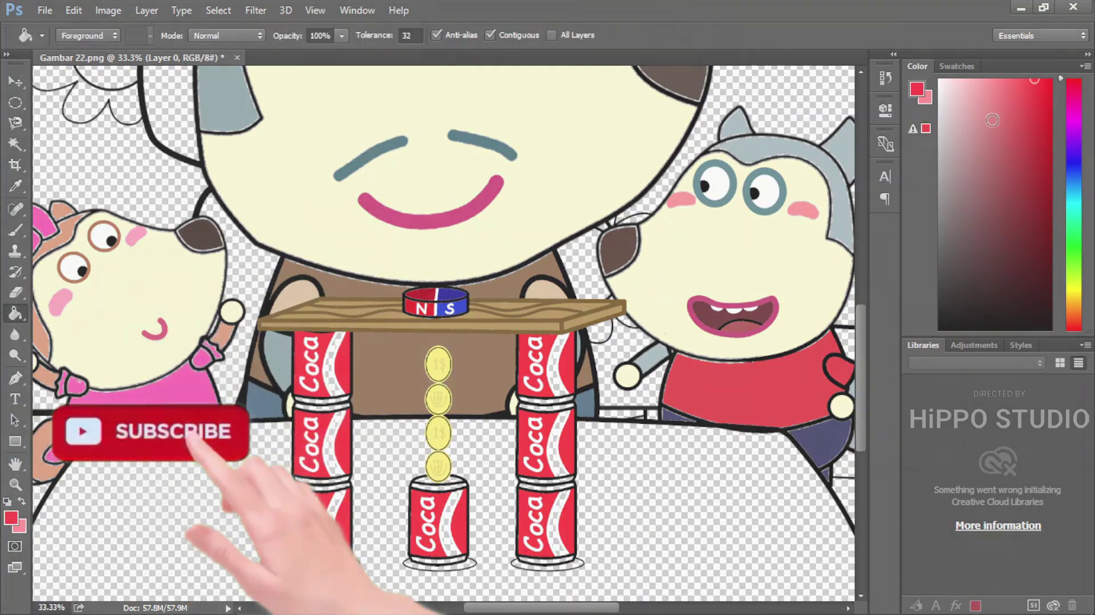
Fill the curved stripes and rims of the cans with white
{"action": "left_click_drag", "start_coordinate": [990, 114], "coordinate": [910, 70]}
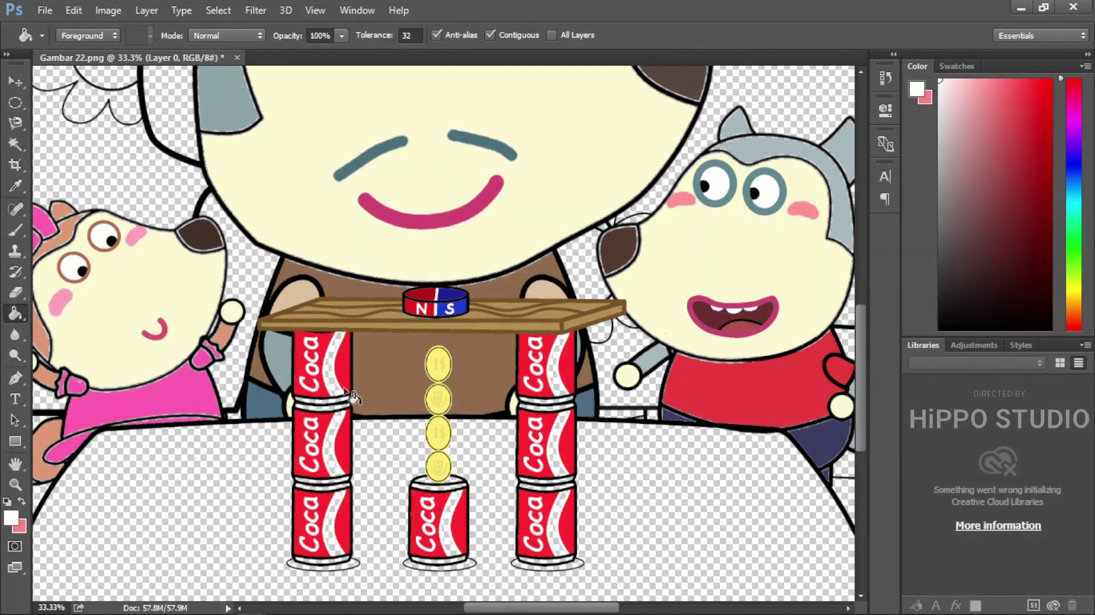
{"action": "left_click", "coordinate": [343, 411]}
{"action": "left_click", "coordinate": [339, 459]}
{"action": "left_click", "coordinate": [348, 539]}
{"action": "left_click", "coordinate": [451, 556]}
{"action": "left_click", "coordinate": [562, 551]}
{"action": "left_click", "coordinate": [562, 465]}
{"action": "left_click", "coordinate": [561, 394]}
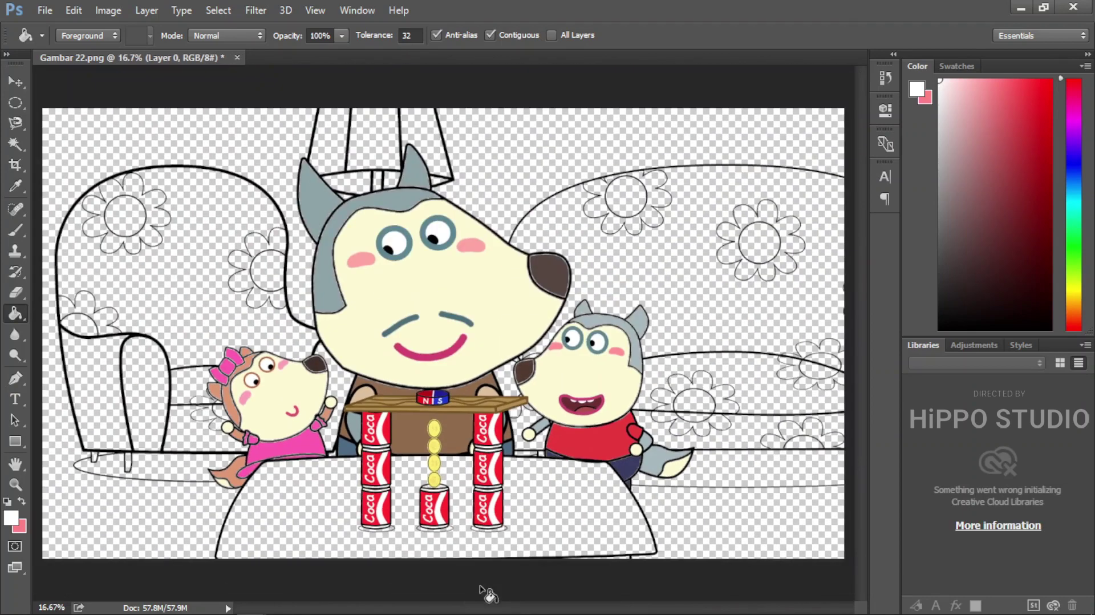
Fill the tabletop with light sky blue
{"action": "key", "text": "i"}
{"action": "left_click", "coordinate": [1009, 84]}
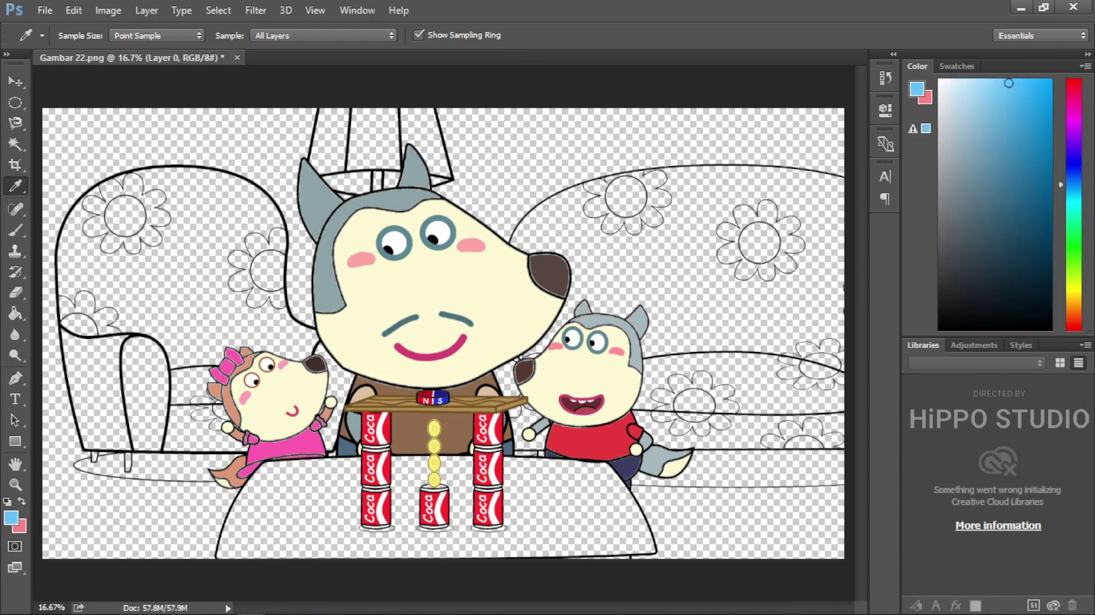
{"action": "key", "text": "g"}
{"action": "left_click", "coordinate": [553, 502]}
Fill the shadows under the bottom cans with a darker blue than the tabletop, undoing the misplaced fill
{"action": "key", "text": "i"}
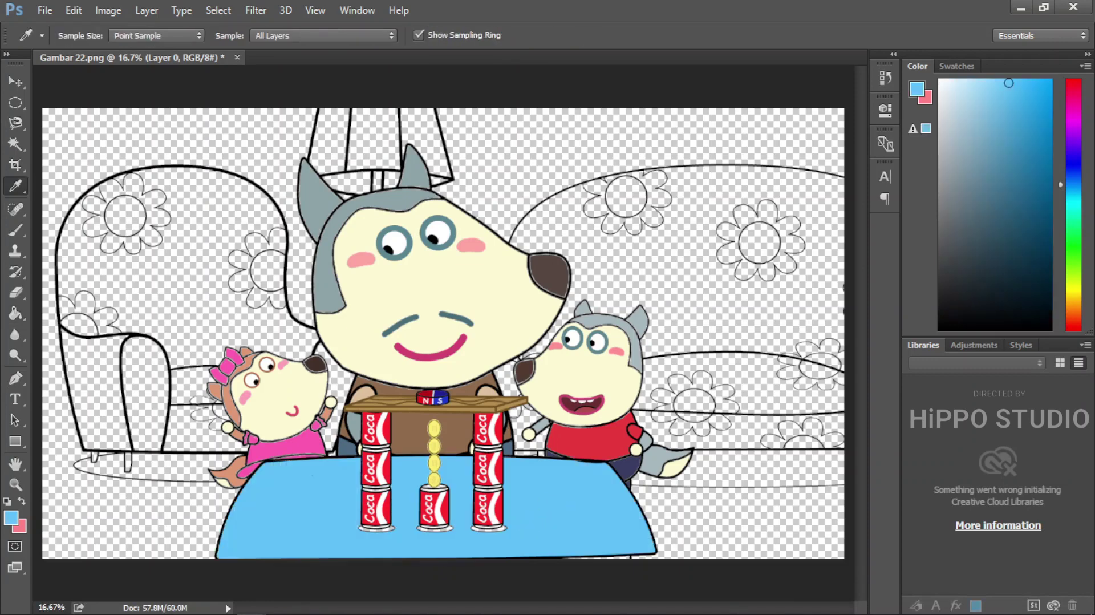
{"action": "left_click", "coordinate": [456, 532]}
{"action": "key", "text": "g"}
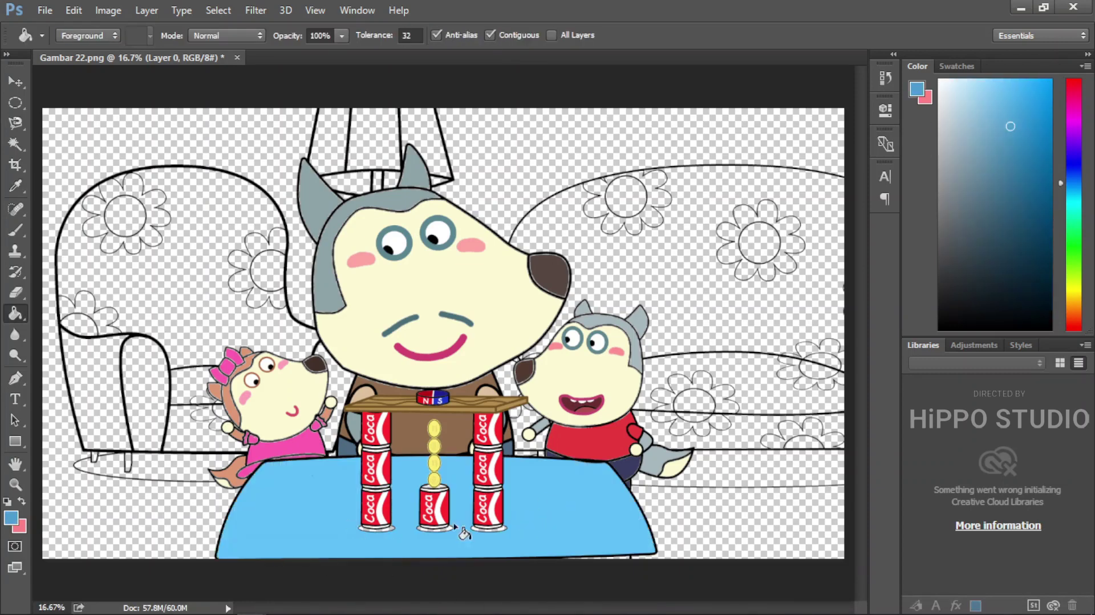
{"action": "left_click", "coordinate": [433, 530]}
{"action": "left_click", "coordinate": [391, 529]}
{"action": "key", "text": "ctrl+z"}
Fill the backrests of the right sofa and the left armchair with medium purple
{"action": "key", "text": "i"}
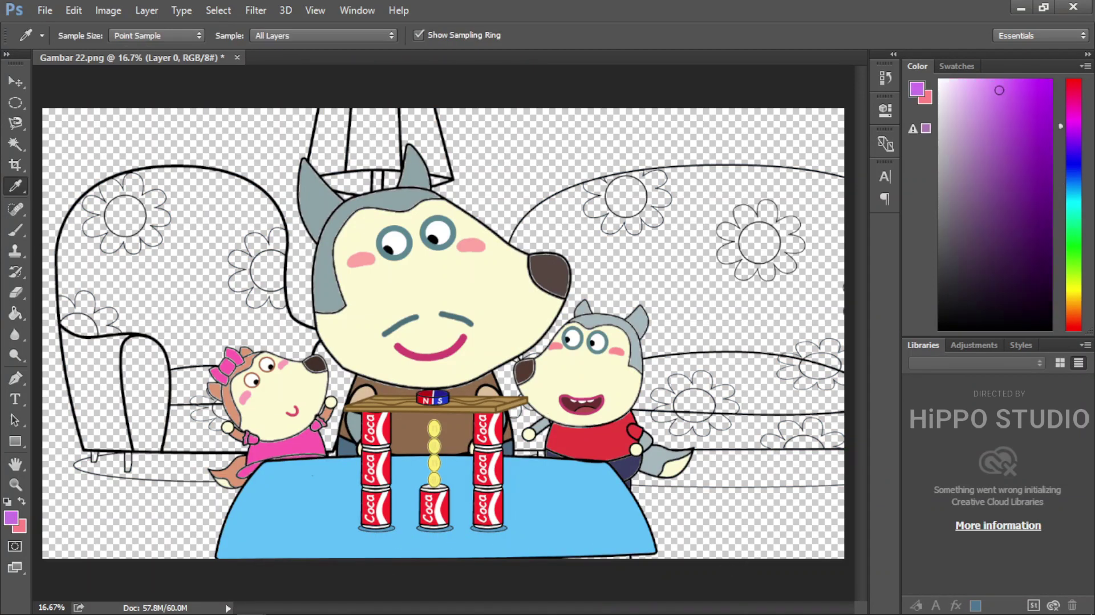
{"action": "key", "text": "g"}
{"action": "left_click", "coordinate": [719, 308]}
{"action": "left_click", "coordinate": [162, 299]}
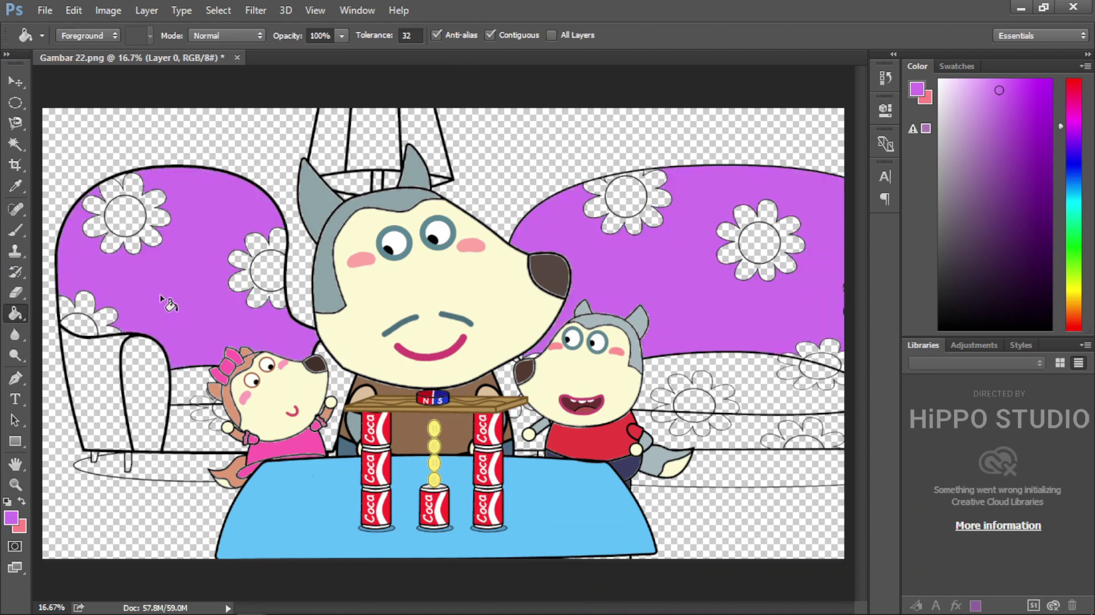
Fill the seat cushions of the sofa and armchair and the armchair's outer side with darker purple
{"action": "left_click", "coordinate": [1014, 98], "text": "alt"}
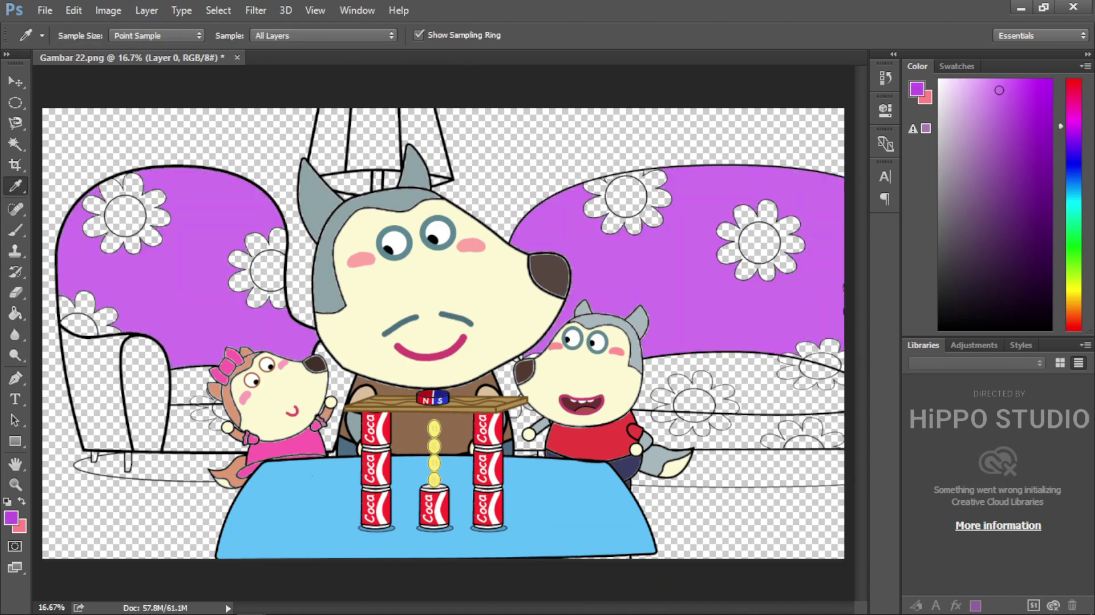
{"action": "left_click", "coordinate": [756, 386]}
{"action": "left_click", "coordinate": [190, 387]}
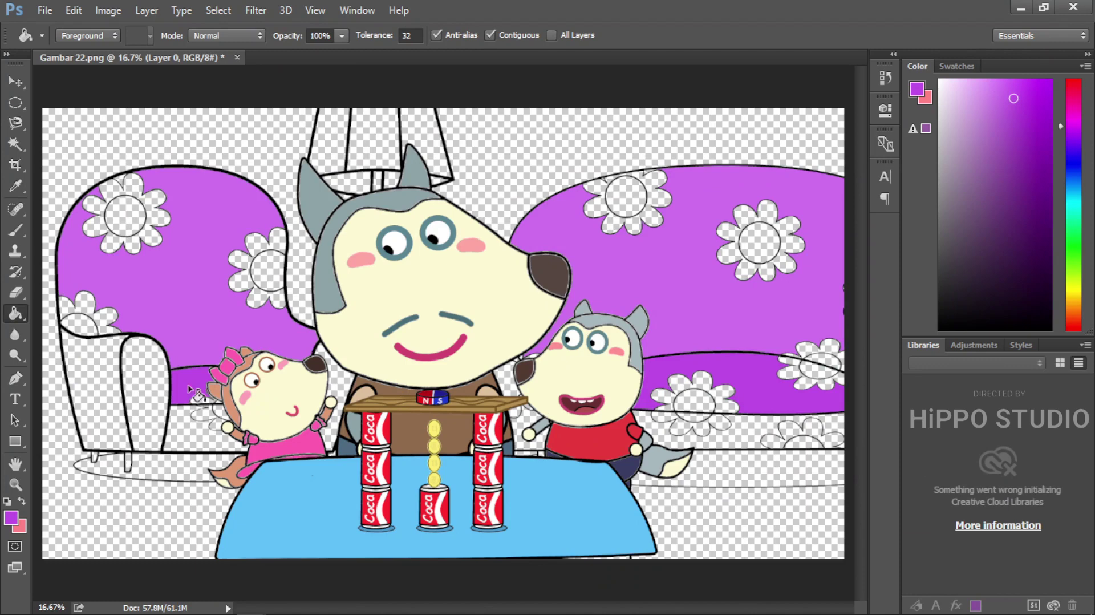
{"action": "left_click", "coordinate": [102, 394]}
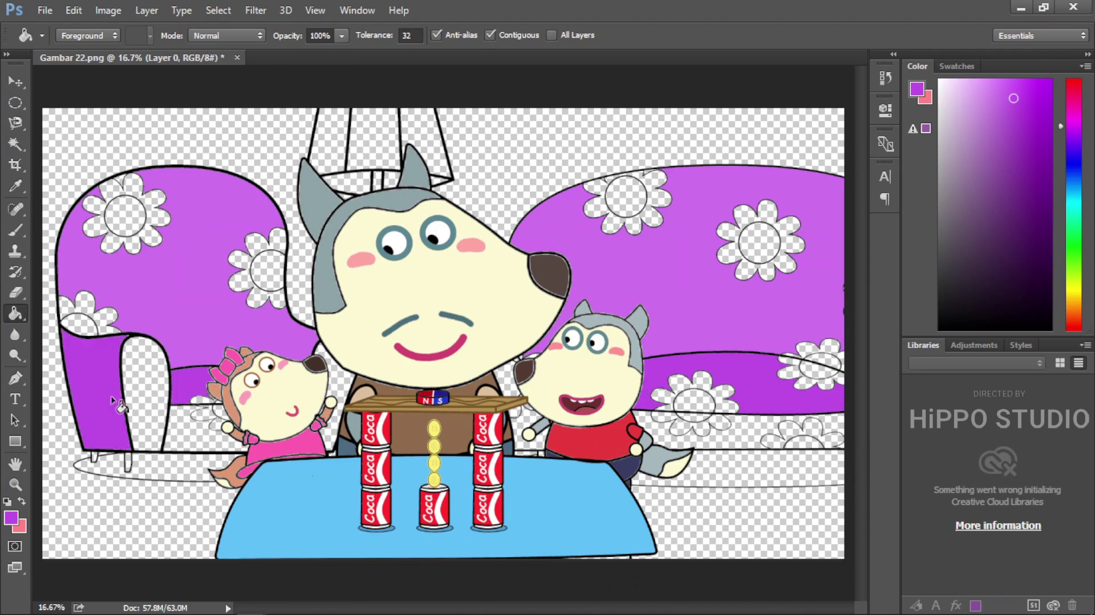
Fill the bases below both seats with the backrest purple and the armchair's armrest front with light violet
{"action": "left_click", "coordinate": [151, 321], "text": "alt"}
{"action": "left_click", "coordinate": [189, 435]}
{"action": "left_click", "coordinate": [736, 448]}
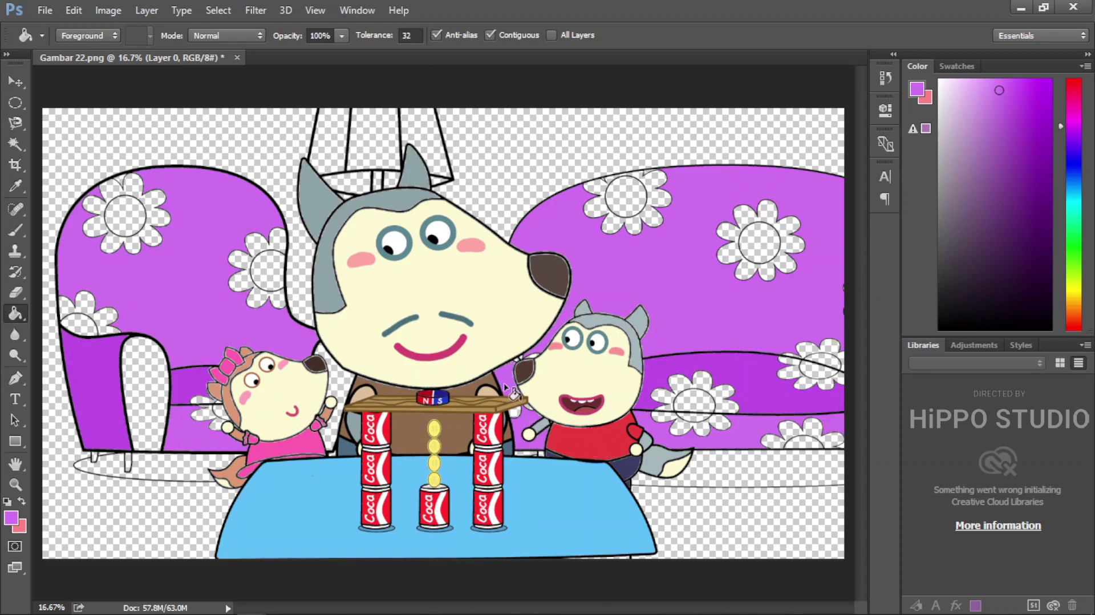
{"action": "key", "text": "i"}
{"action": "left_click", "coordinate": [16, 313]}
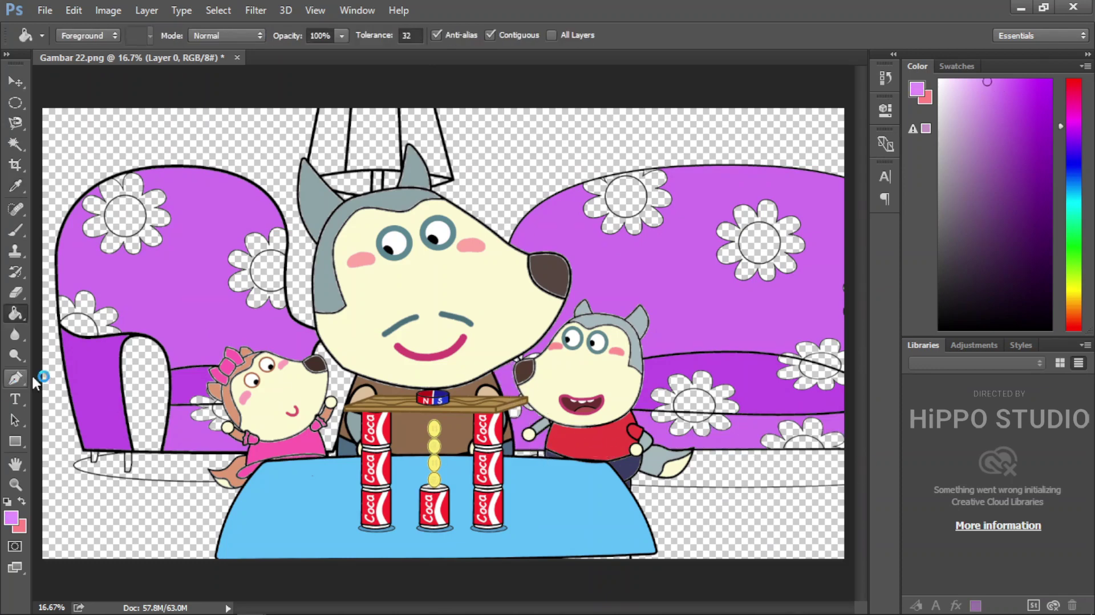
{"action": "left_click", "coordinate": [149, 391]}
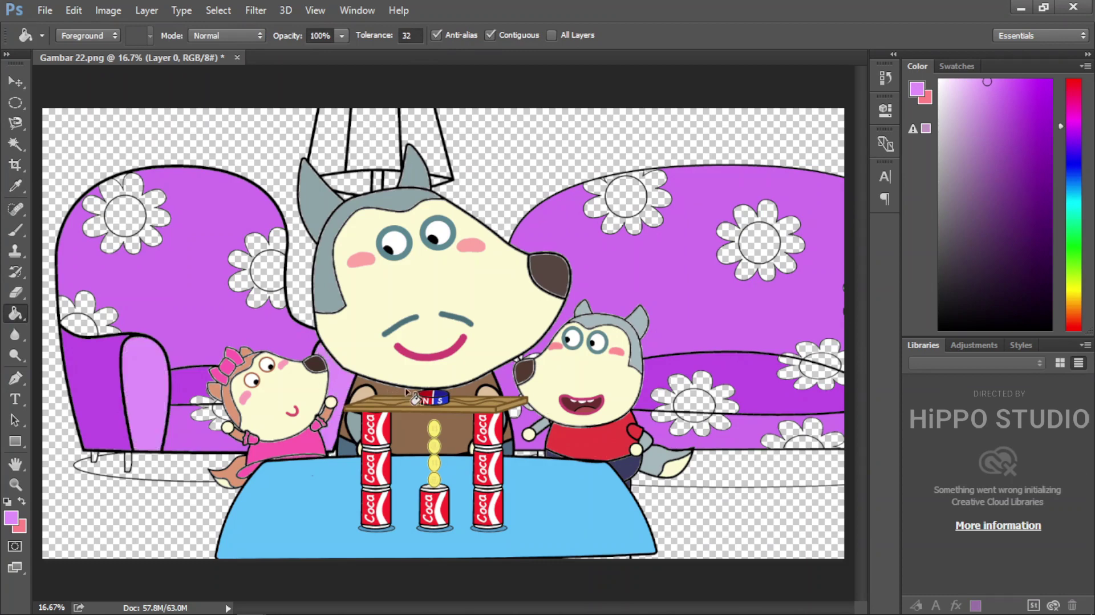
Fill the centres of the flowers on the armchair and sofa with the backrest's medium purple
{"action": "key", "text": "i"}
{"action": "left_click", "coordinate": [149, 296]}
{"action": "left_click", "coordinate": [15, 314]}
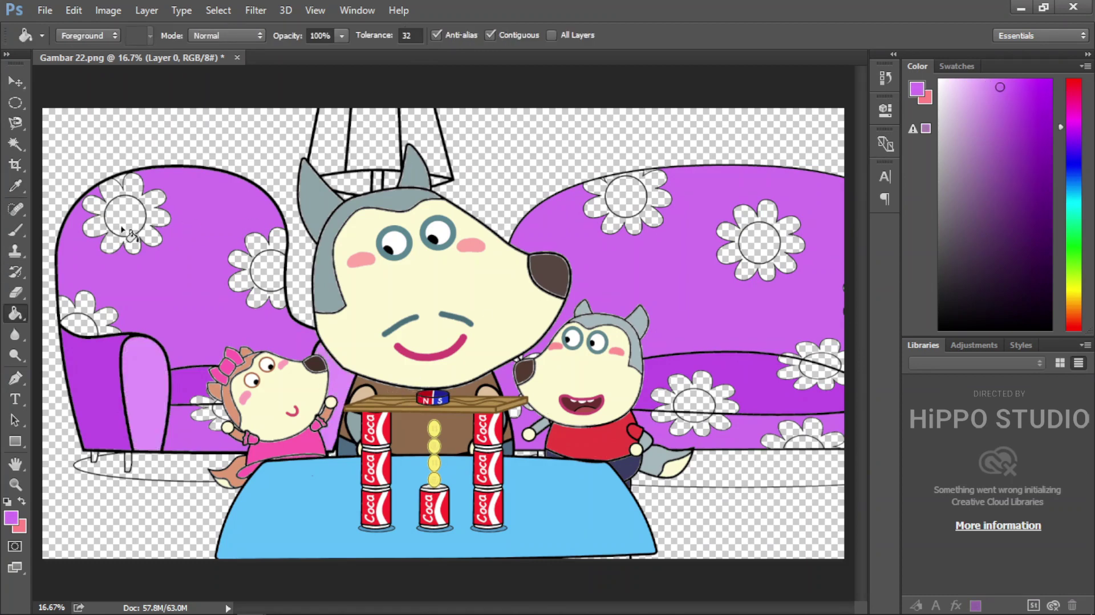
{"action": "left_click", "coordinate": [121, 221]}
{"action": "left_click", "coordinate": [80, 327]}
{"action": "left_click", "coordinate": [267, 271]}
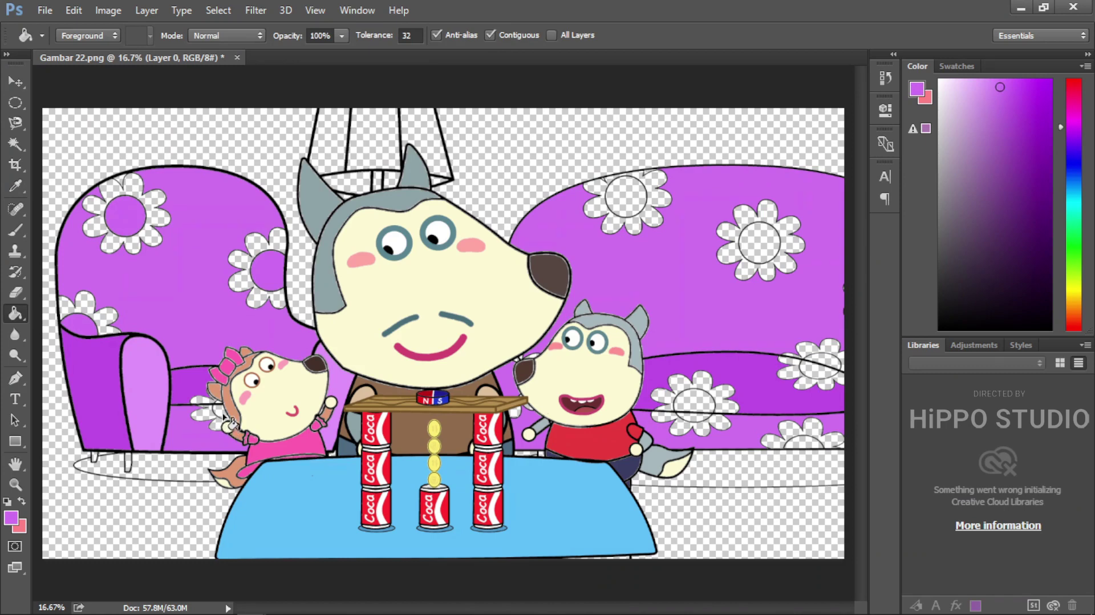
{"action": "left_click", "coordinate": [626, 197]}
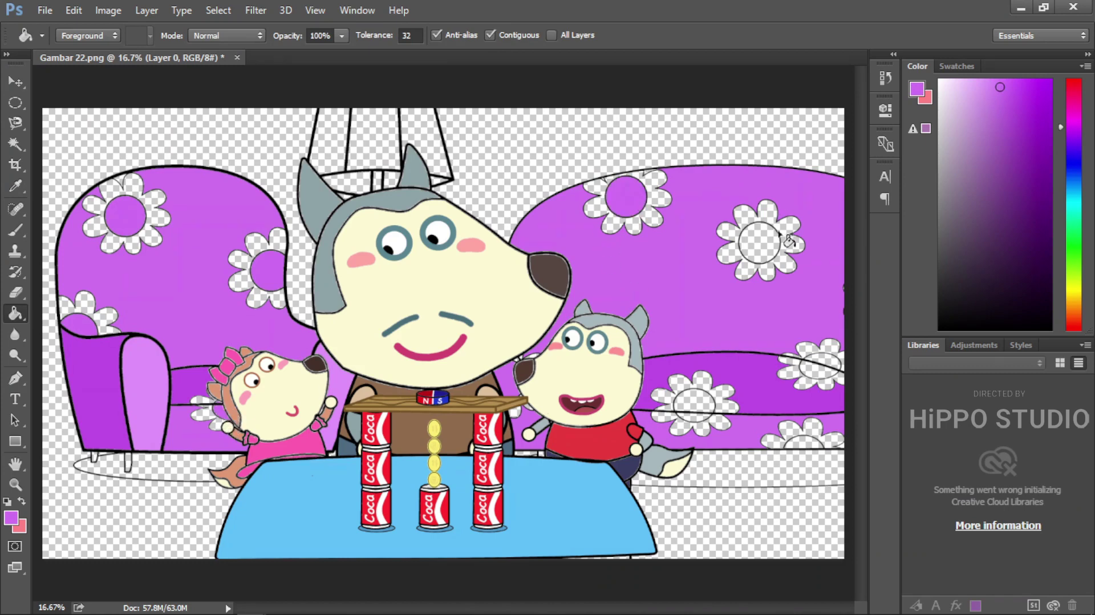
{"action": "left_click", "coordinate": [760, 243]}
{"action": "left_click", "coordinate": [695, 404]}
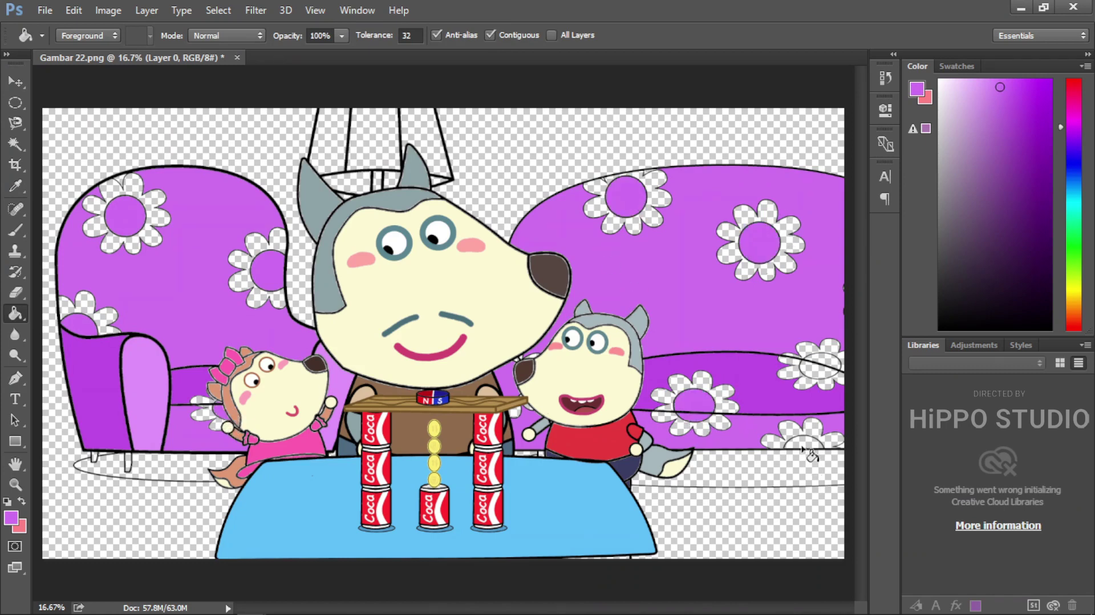
{"action": "left_click", "coordinate": [827, 362]}
Fill the petals of the armchair's flowers with the light violet of its armrest front
{"action": "left_click", "coordinate": [86, 340], "text": "alt"}
{"action": "left_click", "coordinate": [122, 236]}
{"action": "left_click", "coordinate": [272, 257]}
{"action": "left_click", "coordinate": [109, 330]}
{"action": "left_click", "coordinate": [206, 411]}
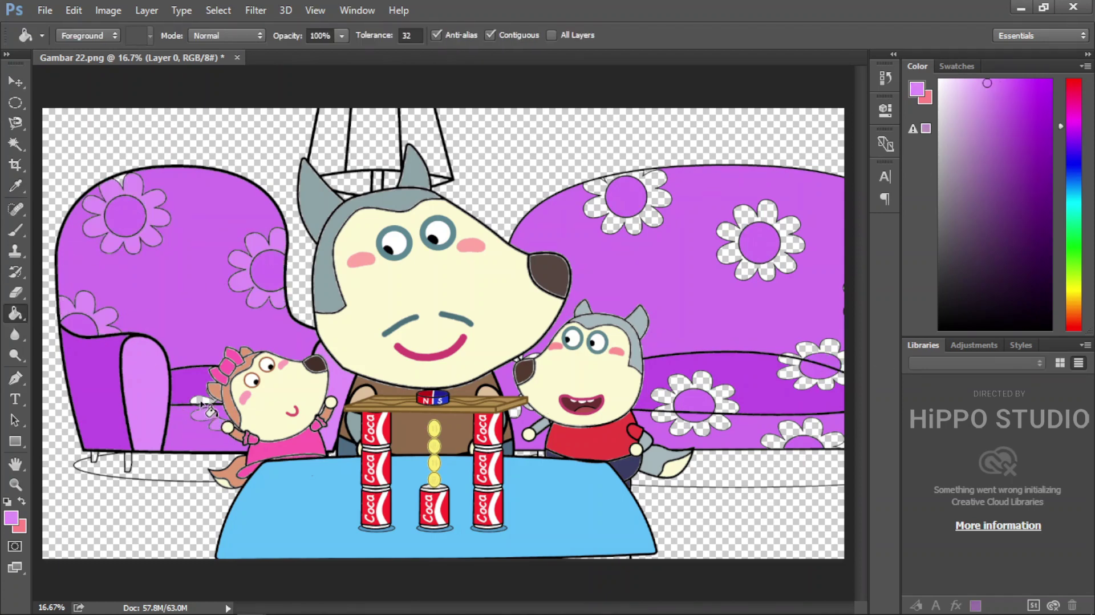
Fill the petals of all the flowers on the sofa's backrest, cushion and base with light violet
{"action": "left_click", "coordinate": [621, 230]}
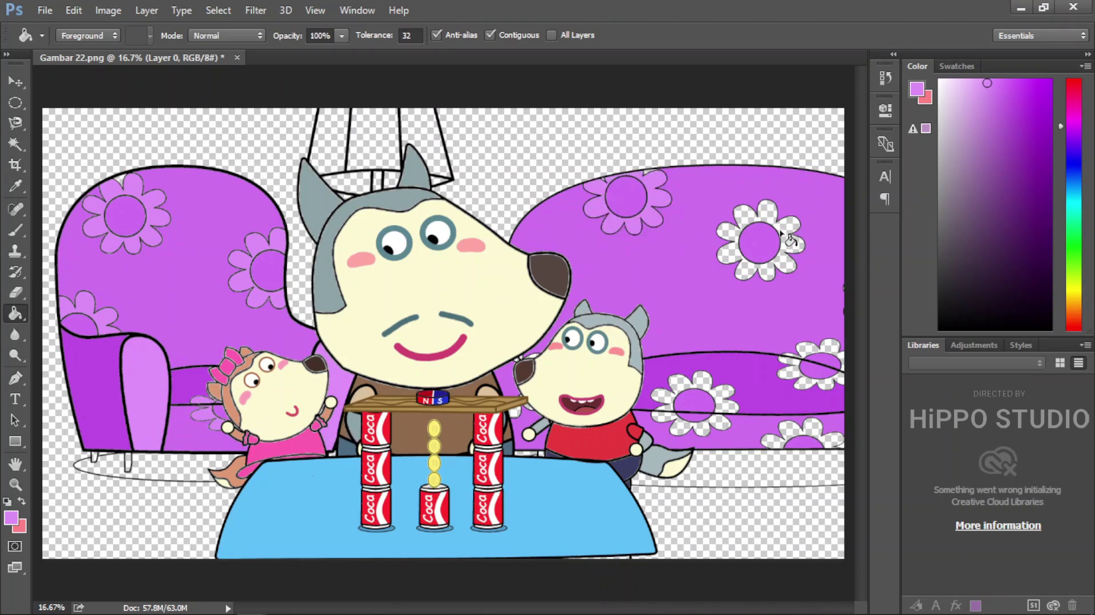
{"action": "left_click", "coordinate": [796, 240]}
{"action": "left_click", "coordinate": [720, 398]}
{"action": "left_click", "coordinate": [724, 432]}
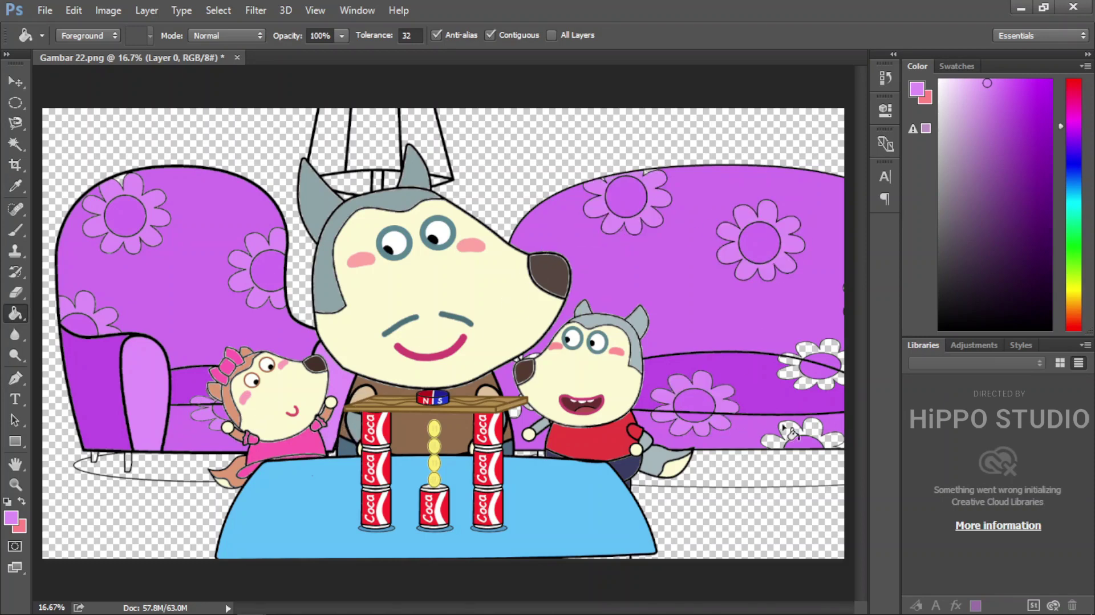
{"action": "left_click", "coordinate": [796, 435]}
{"action": "left_click", "coordinate": [820, 381]}
{"action": "left_click", "coordinate": [817, 351]}
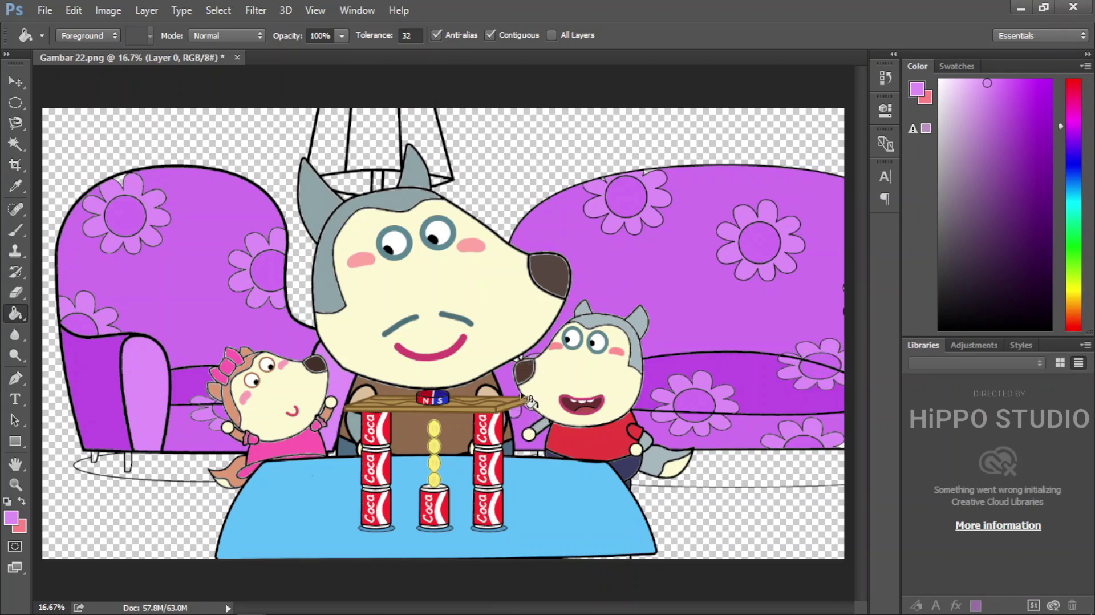
Sample the armchair's purple, darken it to a dull deep purple and fill both armchair legs with it
{"action": "left_click", "coordinate": [197, 292], "text": "alt"}
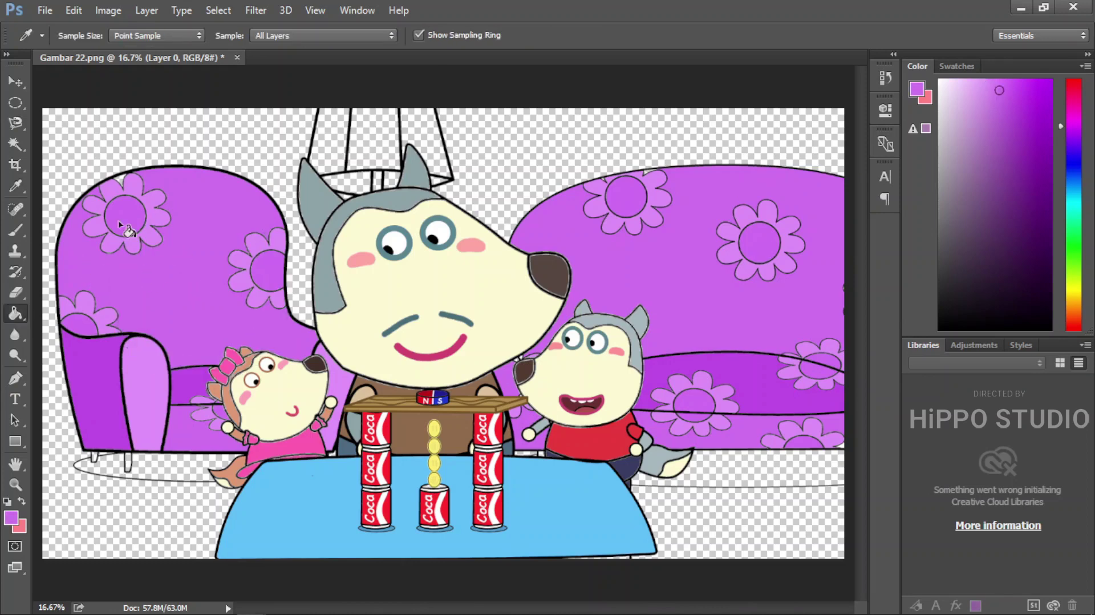
{"action": "key", "text": "i"}
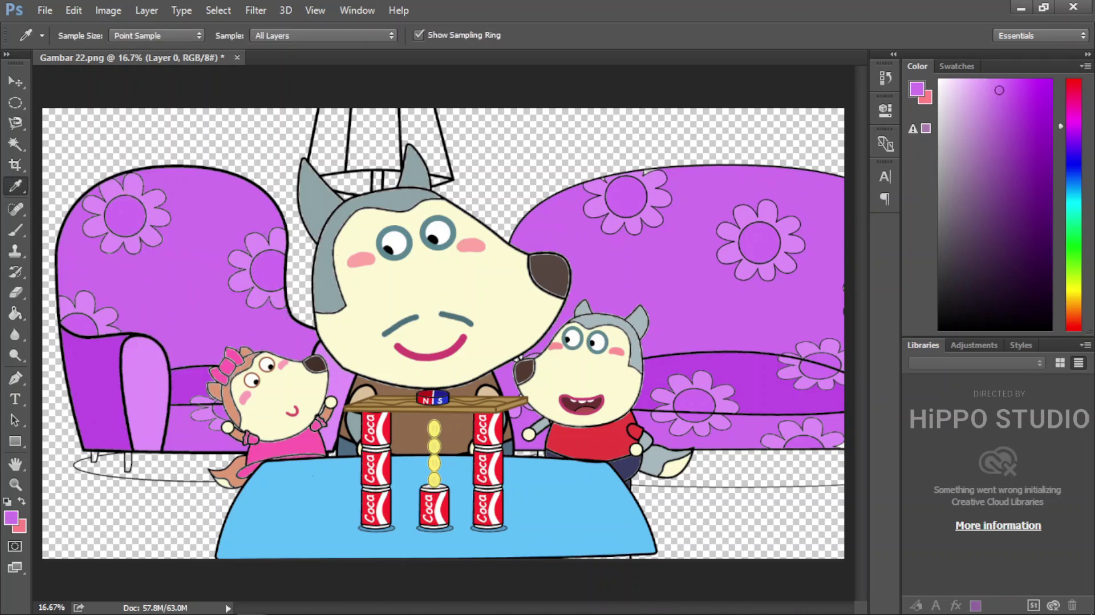
{"action": "left_click_drag", "start_coordinate": [1000, 90], "coordinate": [992, 213]}
{"action": "left_click", "coordinate": [128, 461]}
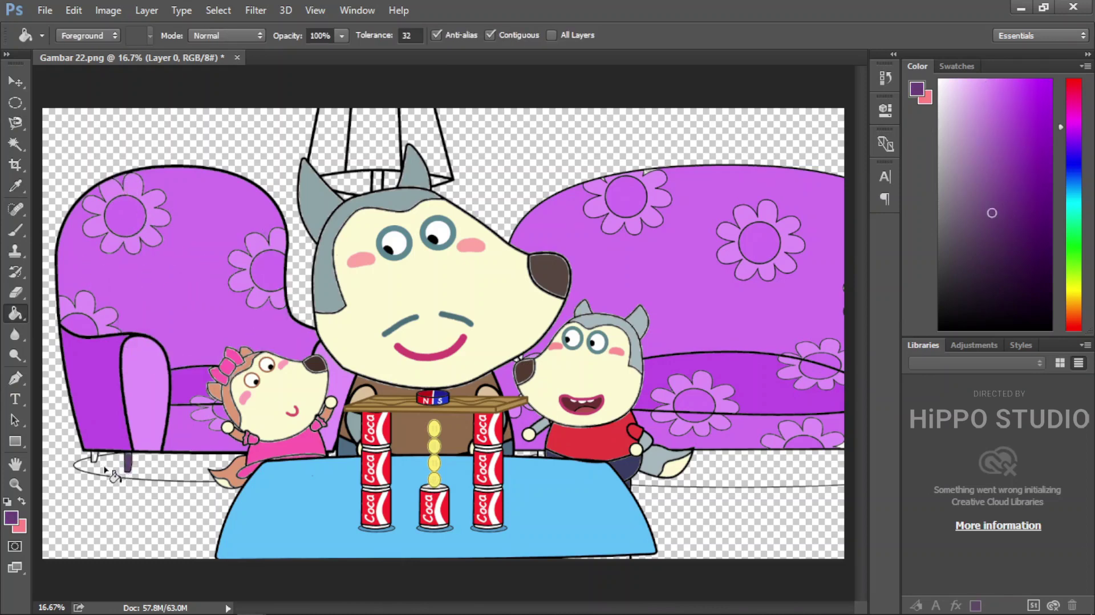
{"action": "left_click", "coordinate": [95, 456]}
Fill the floor shadows beneath the armchair and the sofa with a pale olive green
{"action": "key", "text": "i"}
{"action": "left_click", "coordinate": [226, 539]}
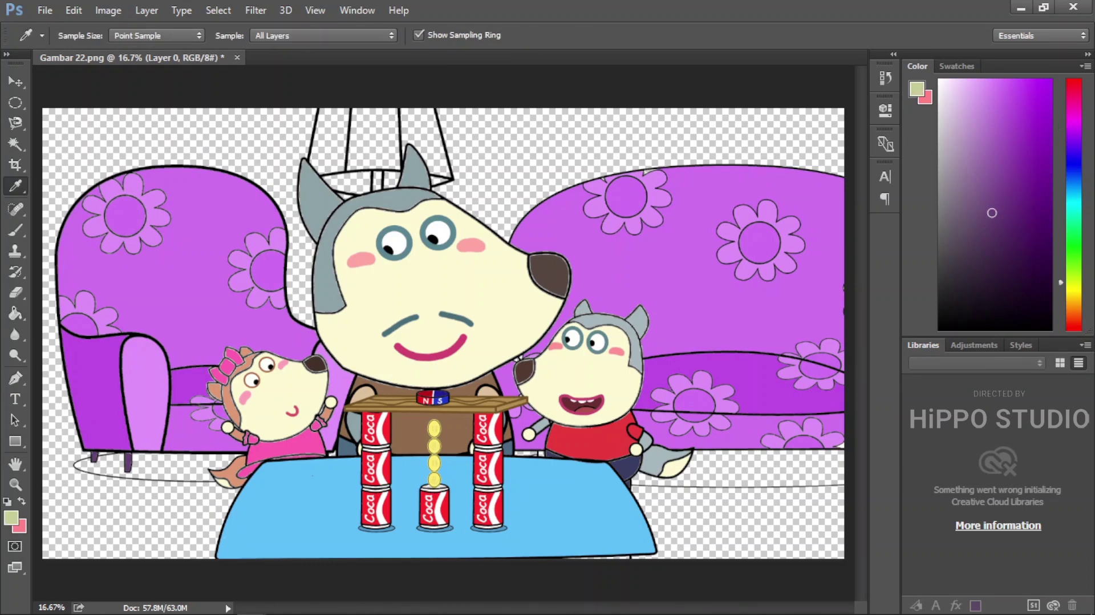
{"action": "key", "text": "g"}
{"action": "left_click", "coordinate": [190, 474]}
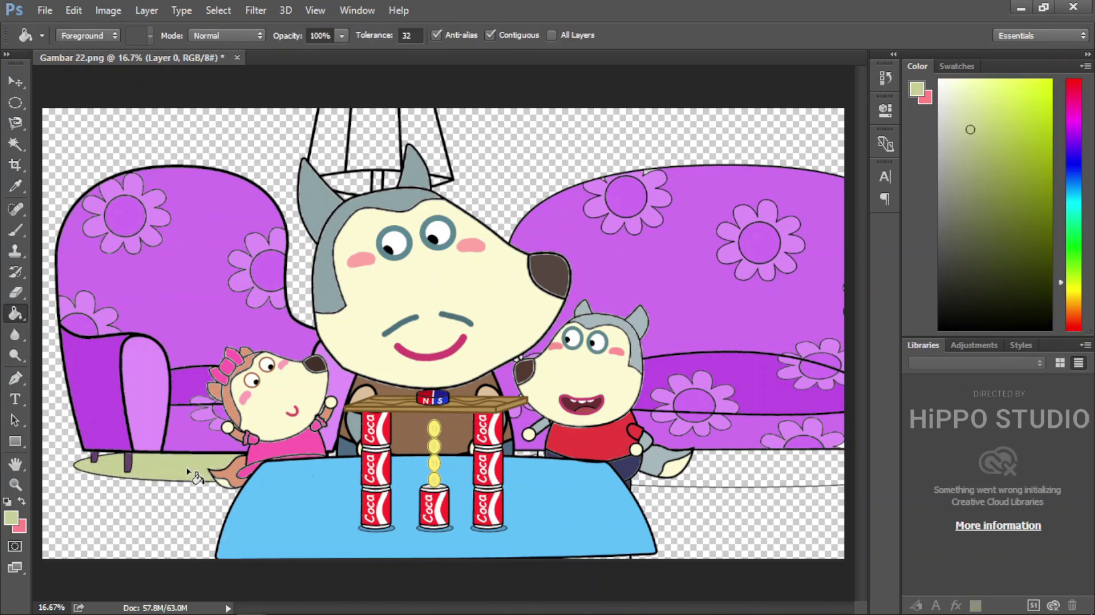
{"action": "left_click", "coordinate": [778, 479]}
Fill the three outer panels of the lampshade behind the large wolf with bright yellow
{"action": "key", "text": "i"}
{"action": "left_click", "coordinate": [471, 165]}
{"action": "key", "text": "g"}
{"action": "left_click", "coordinate": [371, 148]}
{"action": "left_click", "coordinate": [332, 144]}
{"action": "left_click", "coordinate": [426, 129]}
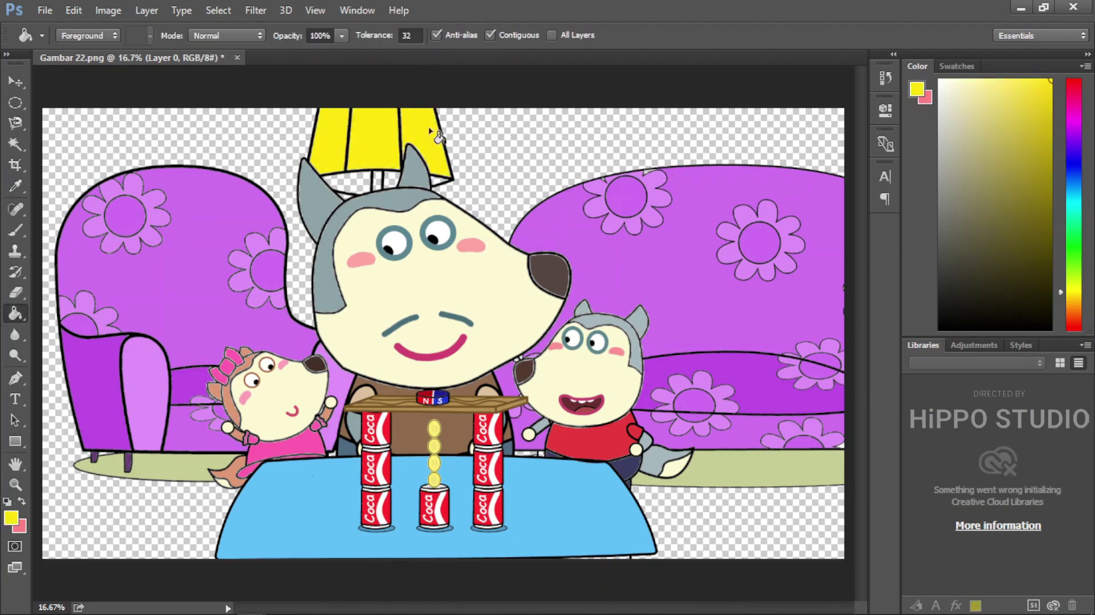
Fill the visible inner underside of the lampshade with a slightly lighter yellow
{"action": "key", "text": "i"}
{"action": "left_click", "coordinate": [402, 160]}
{"action": "key", "text": "g"}
{"action": "left_click", "coordinate": [378, 188]}
{"action": "left_click", "coordinate": [394, 184]}
Fill the lamp's stem below the shade with olive green
{"action": "key", "text": "i"}
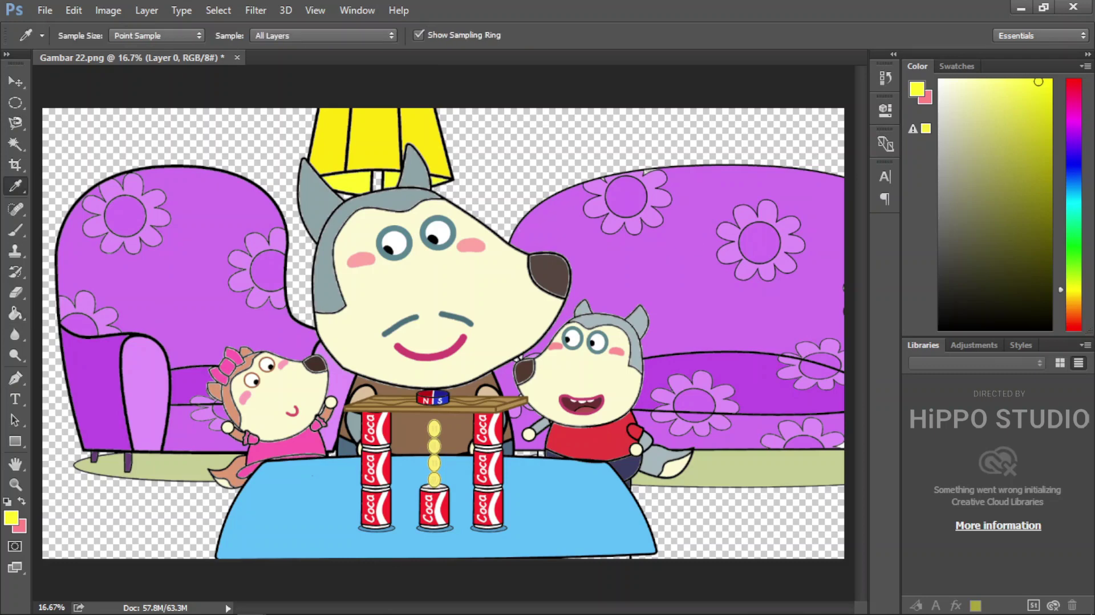
{"action": "left_click", "coordinate": [727, 244]}
{"action": "key", "text": "g"}
{"action": "left_click", "coordinate": [378, 182]}
Fill the background areas on both sides of the lamp with light yellow-green
{"action": "key", "text": "i"}
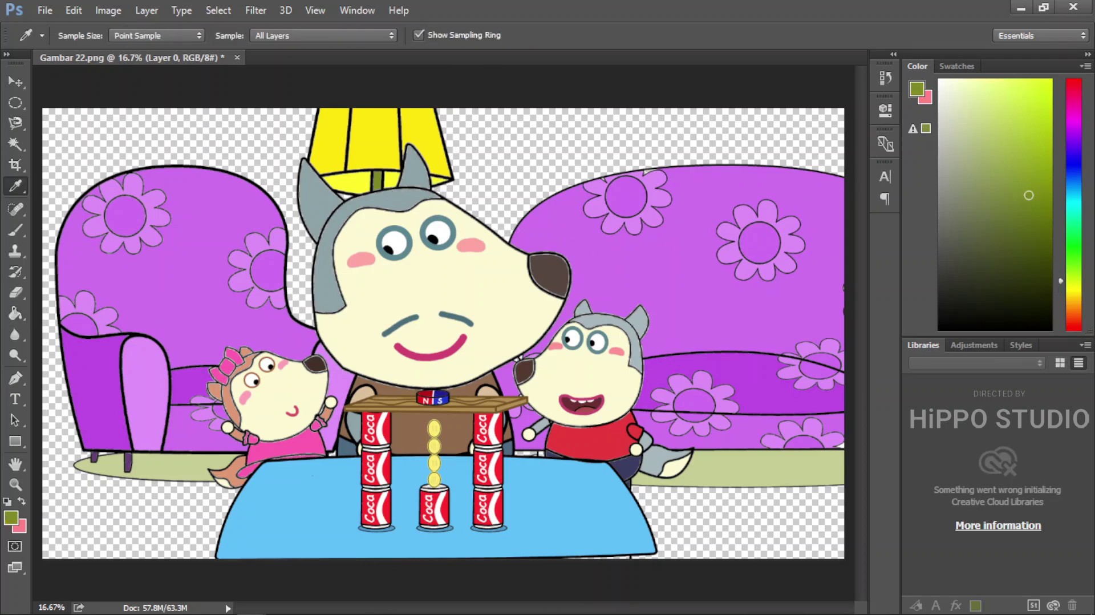
{"action": "left_click", "coordinate": [990, 96]}
{"action": "key", "text": "g"}
{"action": "left_click", "coordinate": [195, 138]}
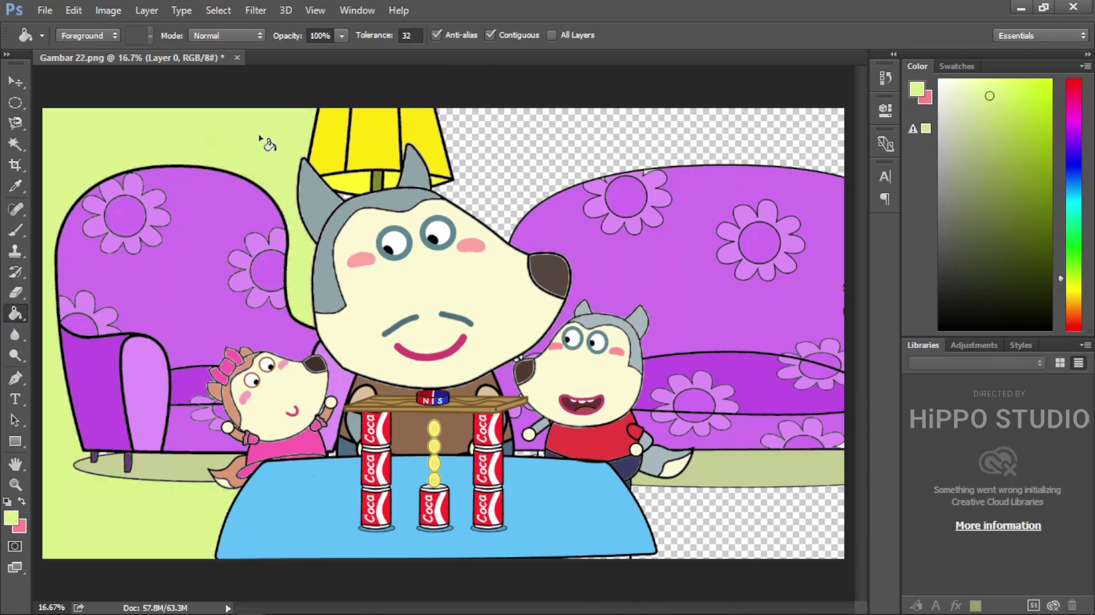
{"action": "left_click", "coordinate": [522, 147]}
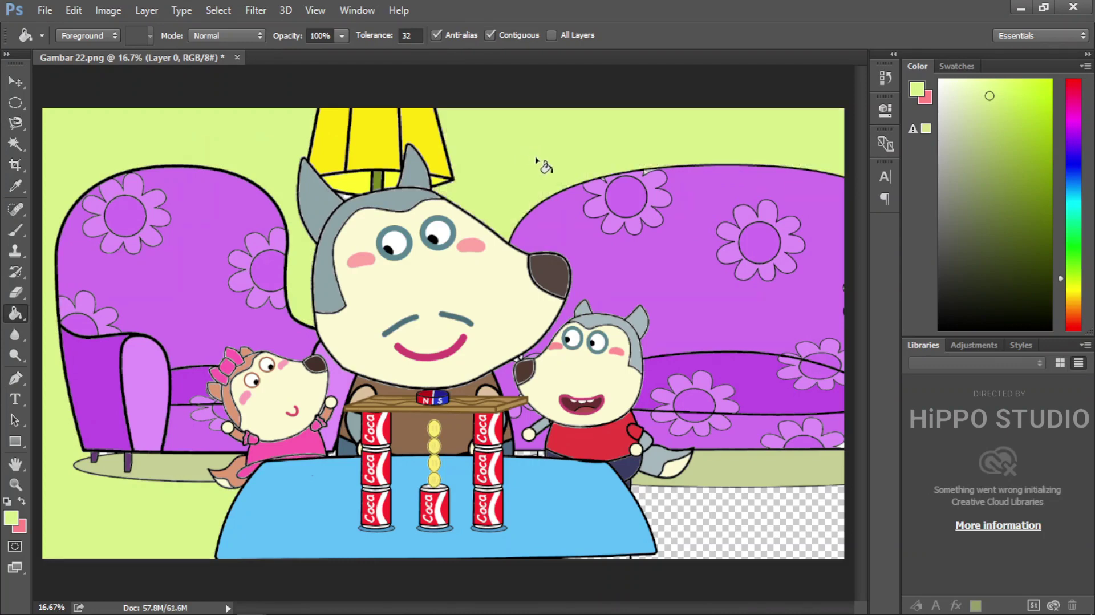
Fill the floor area to the right of the table with pale yellow
{"action": "key", "text": "i"}
{"action": "left_click", "coordinate": [433, 274]}
{"action": "key", "text": "g"}
{"action": "left_click", "coordinate": [718, 537]}
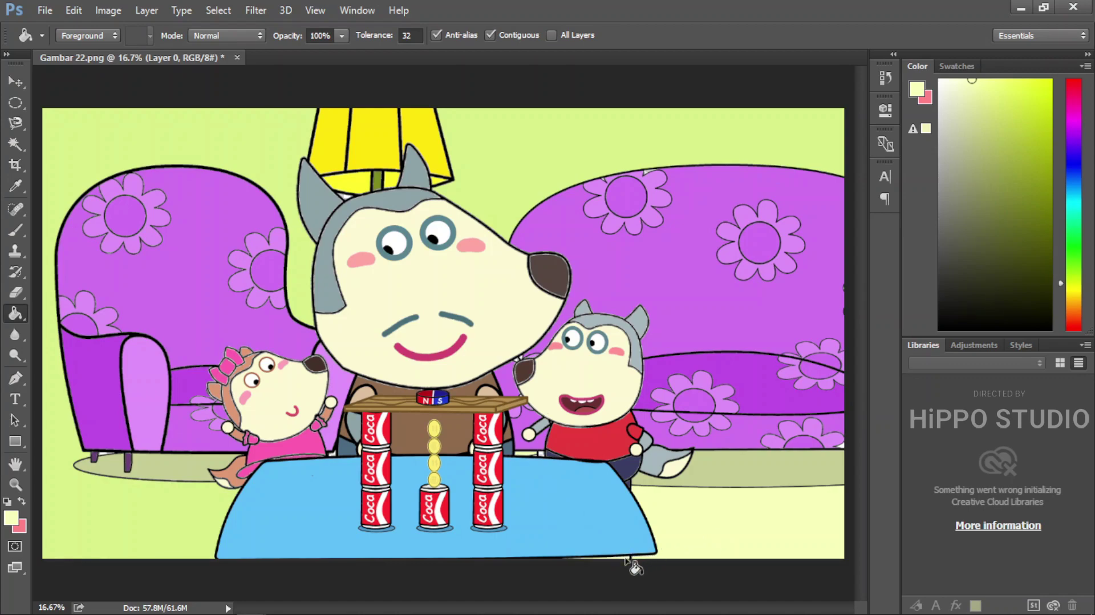
View the coloured illustration in full-screen mode, fitted to the display
{"action": "key", "text": "f"}
{"action": "key", "text": "f"}
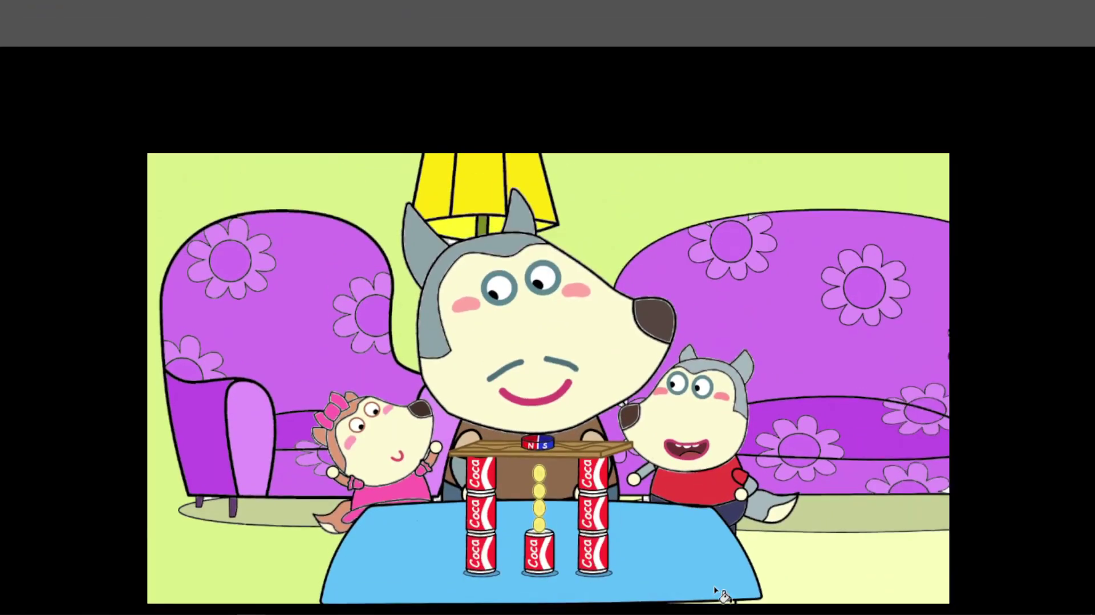
{"action": "key", "text": "ctrl+0"}
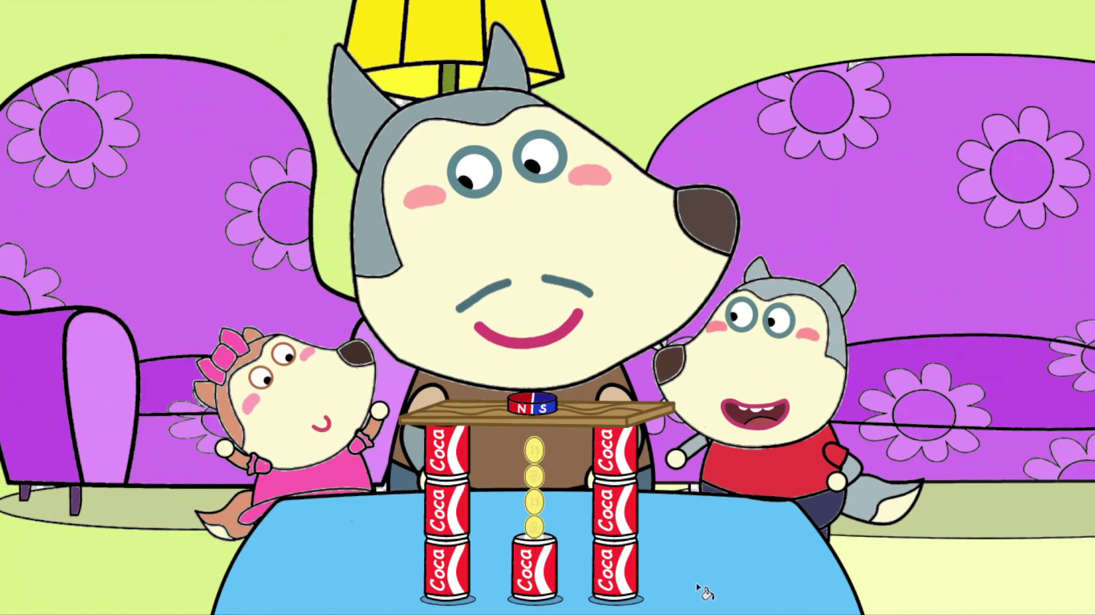
{"action": "left_click_drag", "start_coordinate": [720, 594], "coordinate": [694, 560]}
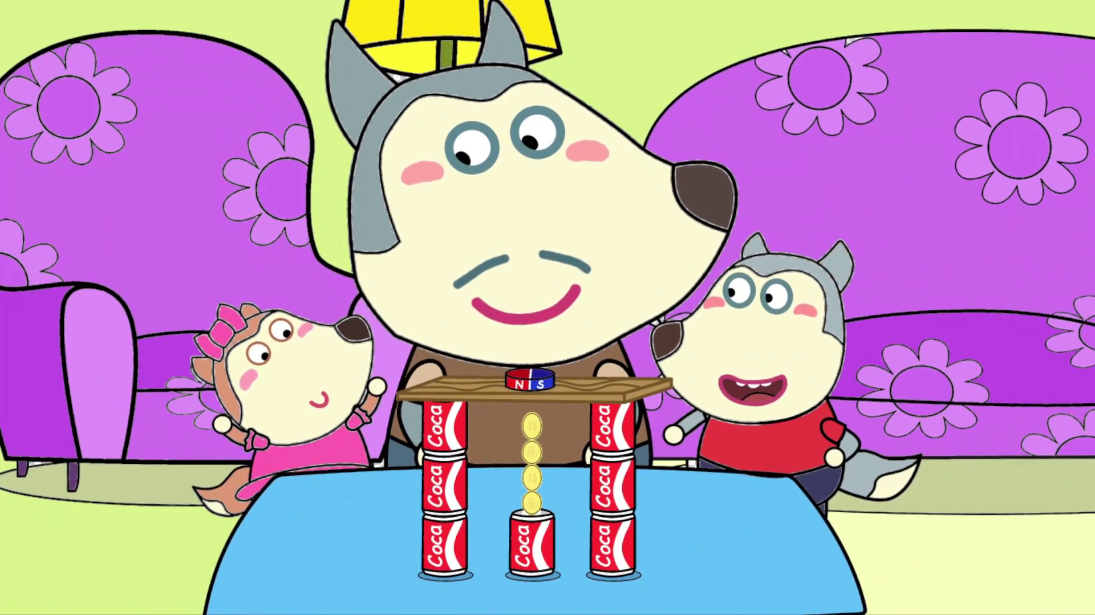